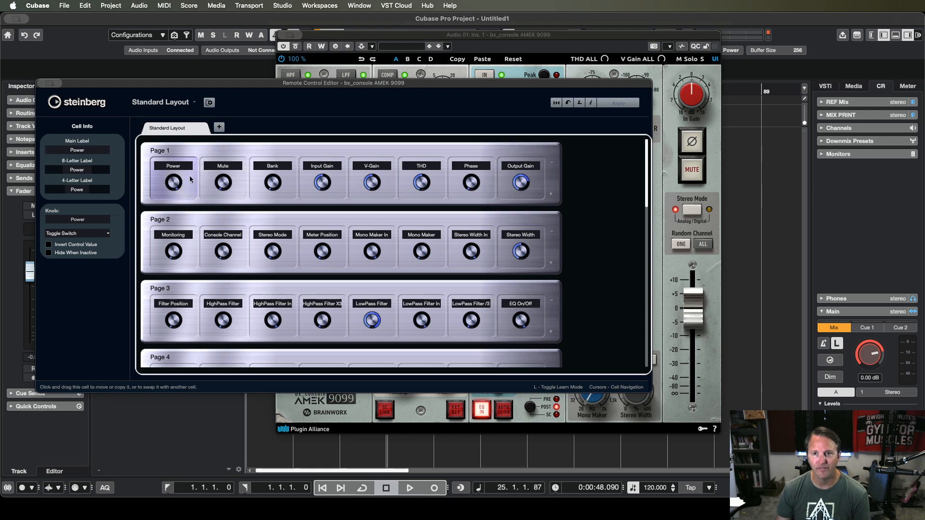
Close the Remote Control Editor, show the plug-in's VST Quick Controls, and assign HighPass Filter to quick control 1
key("super+w")
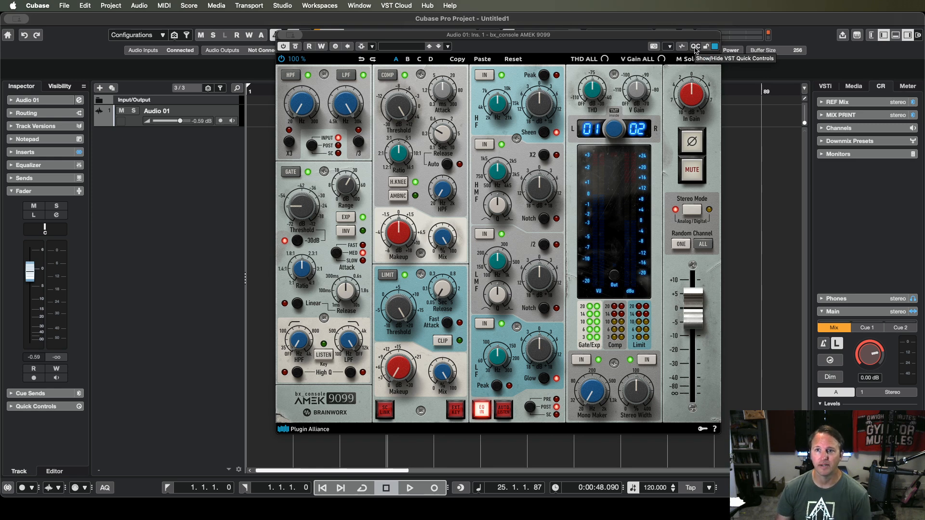
left_click(695, 47)
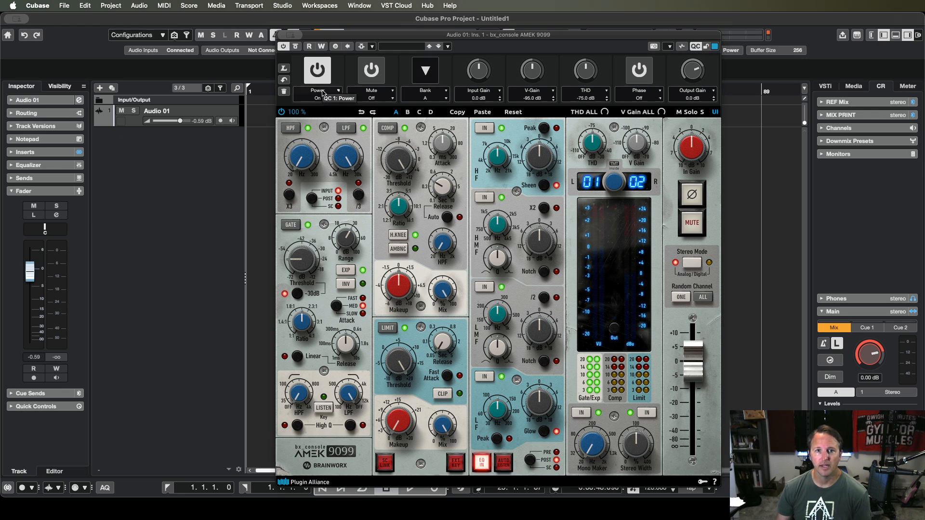
left_click(320, 92)
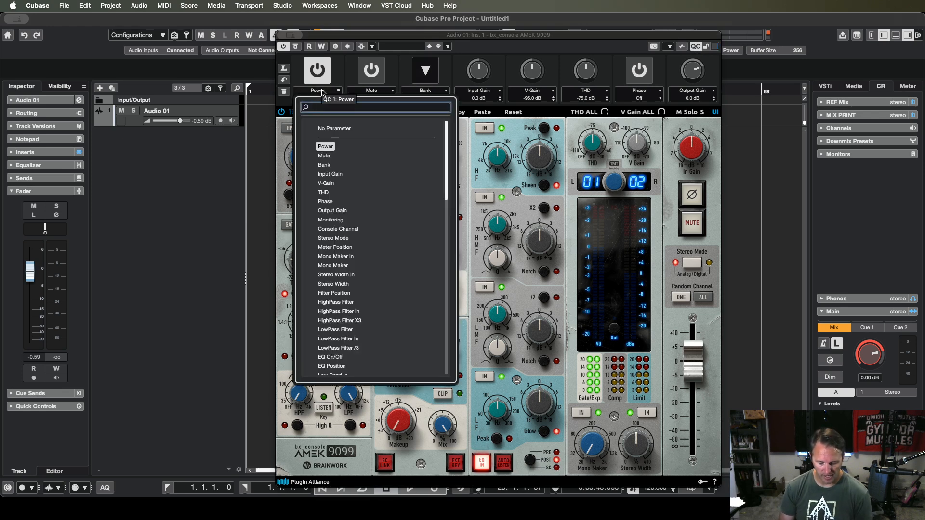
type("Hig")
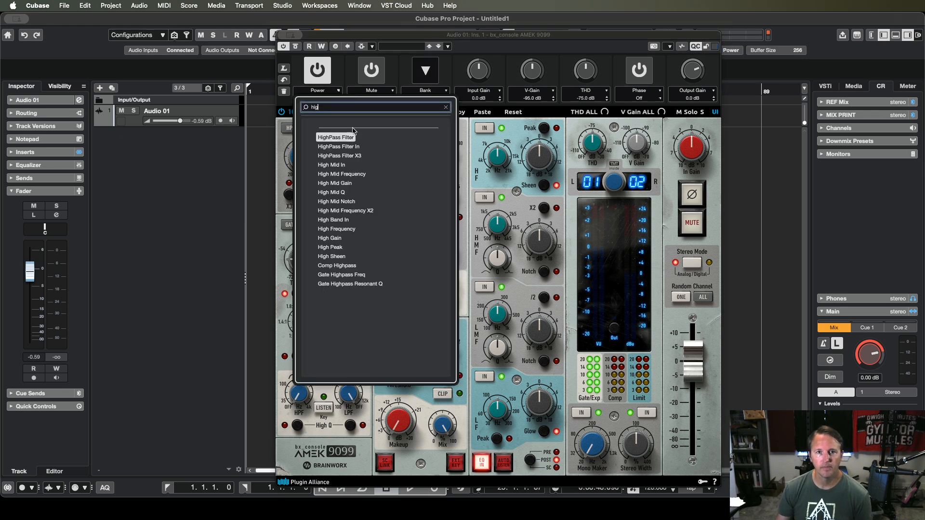
left_click(347, 138)
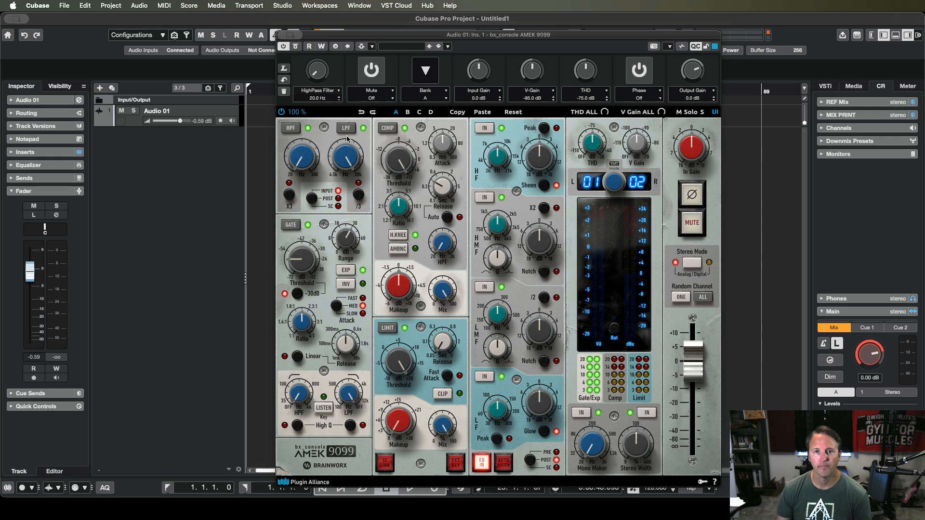
Assign LowPass Filter to quick control 2 in place of Mute
left_click(381, 94)
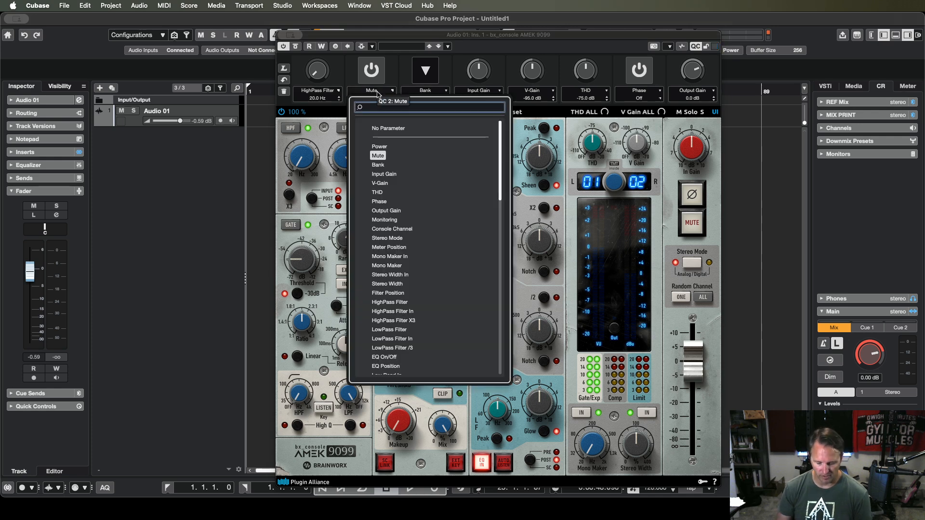
type("low")
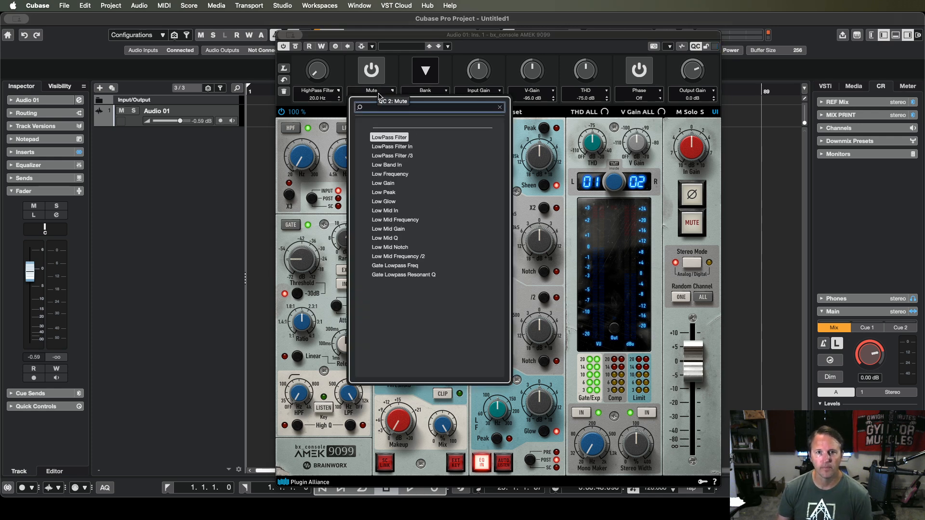
left_click(396, 138)
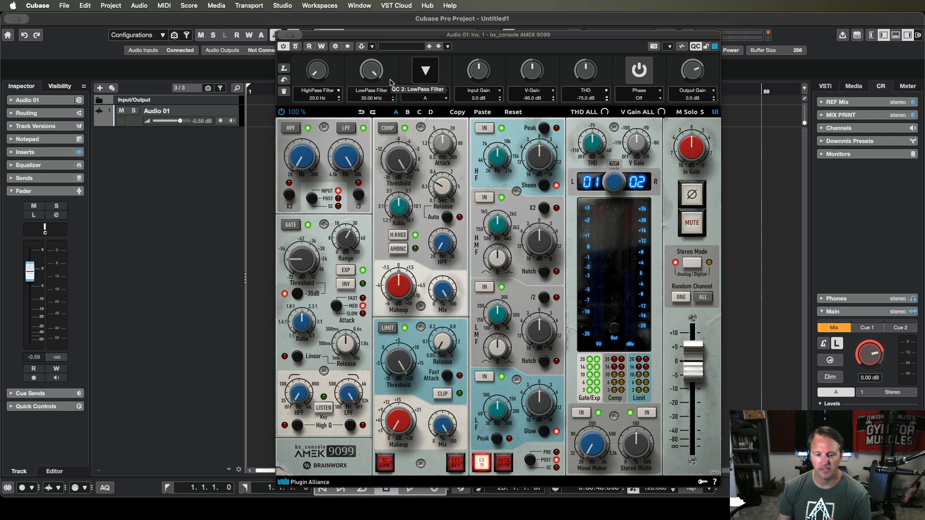
Check the Page 1 knob assignments in the plug-in's Remote Control Editor, and close the editor
left_click(669, 47)
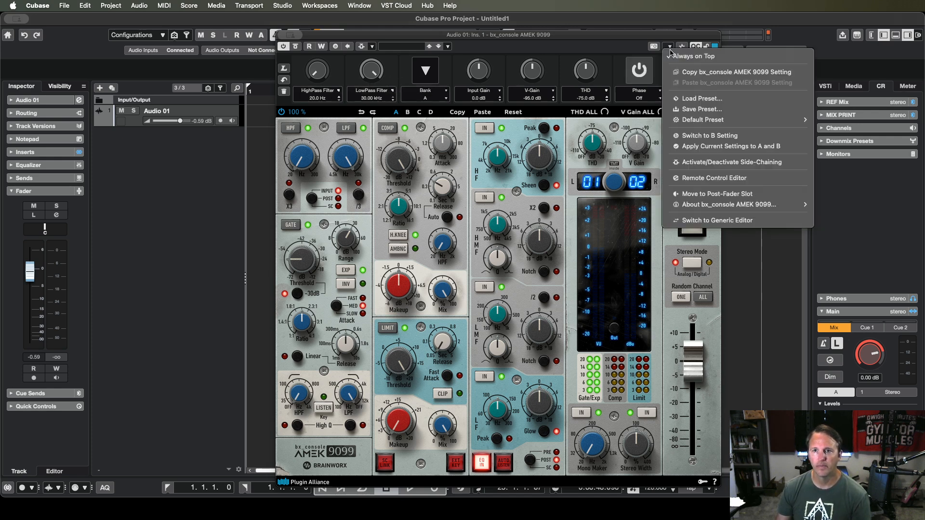
left_click(711, 178)
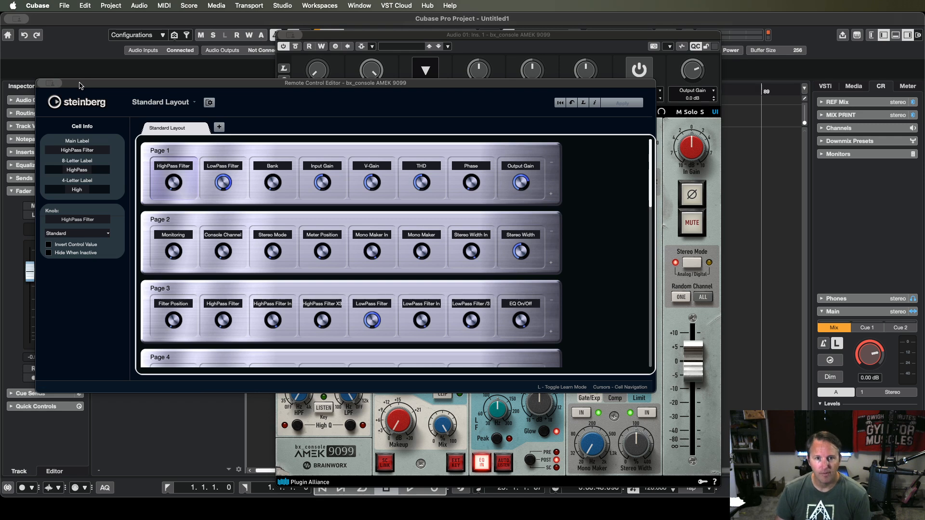
left_click(43, 83)
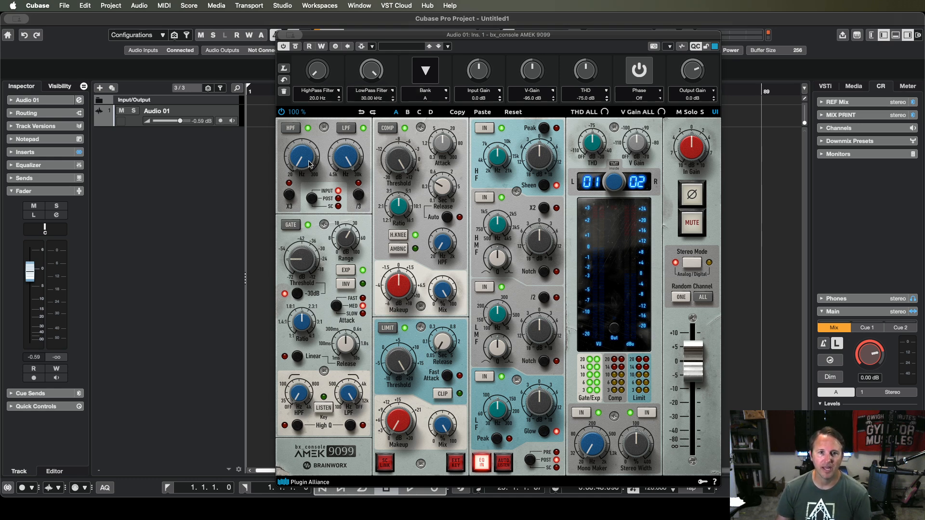
Switch off the AMEK 9099's gate section and move the plug-in window slightly higher
left_click(291, 225)
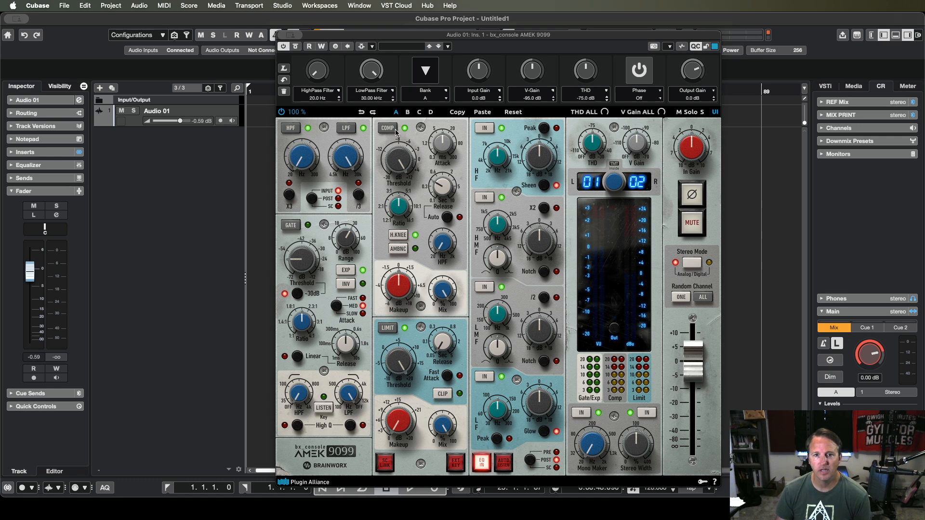
left_click(388, 330)
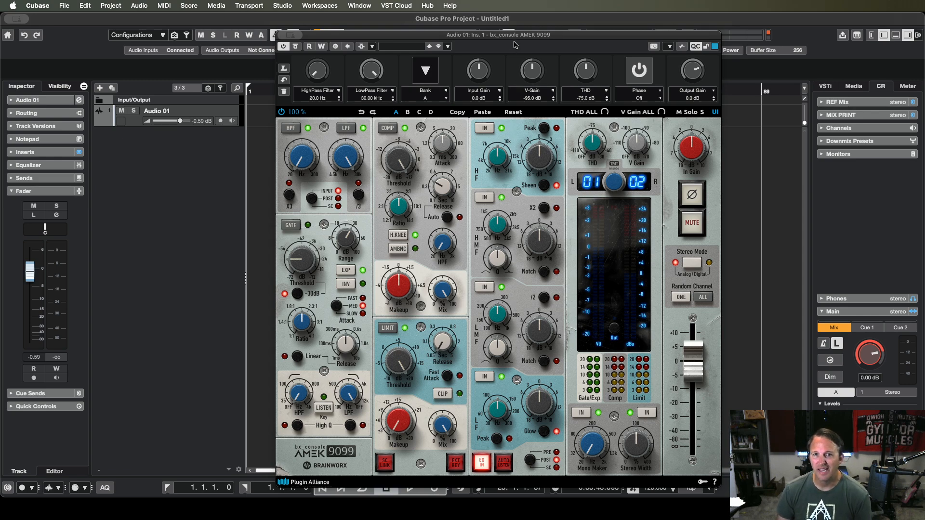
left_click_drag(513, 35, 508, 17)
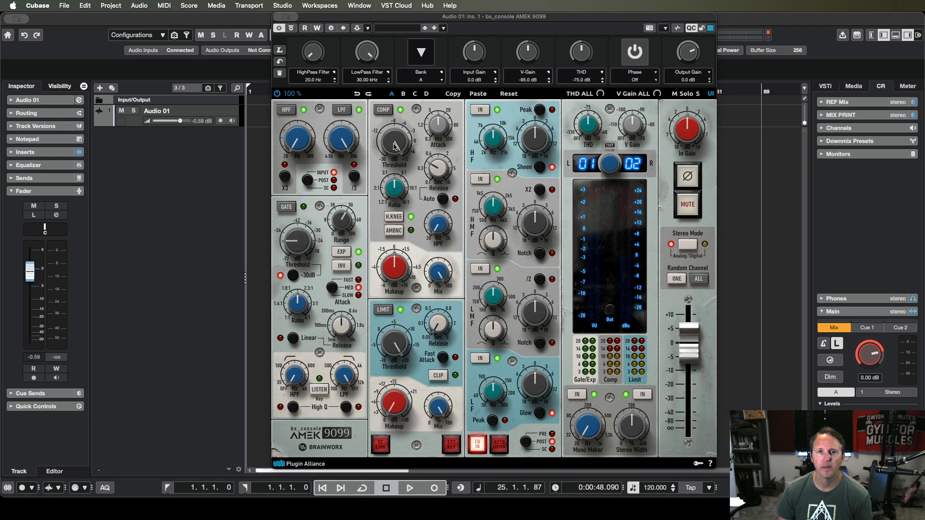
Assign Comp Threshold to quick control 3 and Comp Attack to quick control 4
left_click(426, 73)
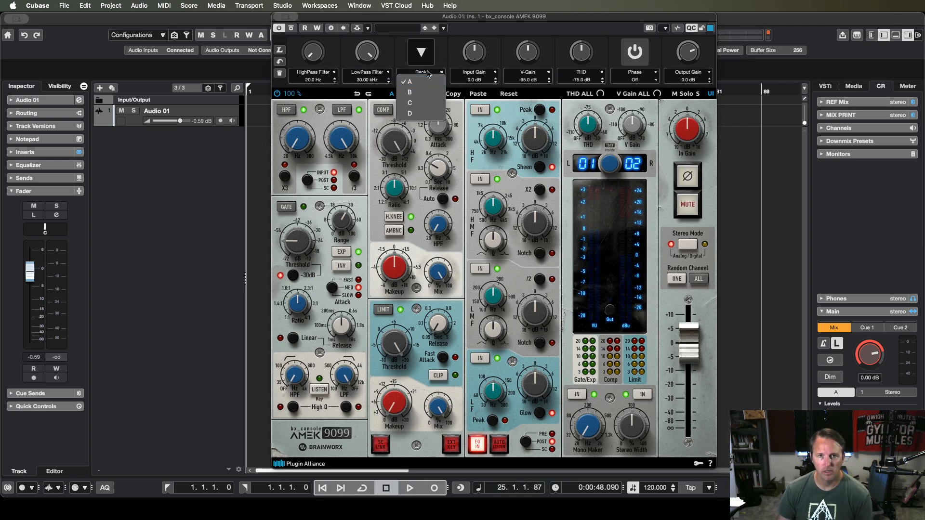
left_click(427, 74)
left_click(426, 73)
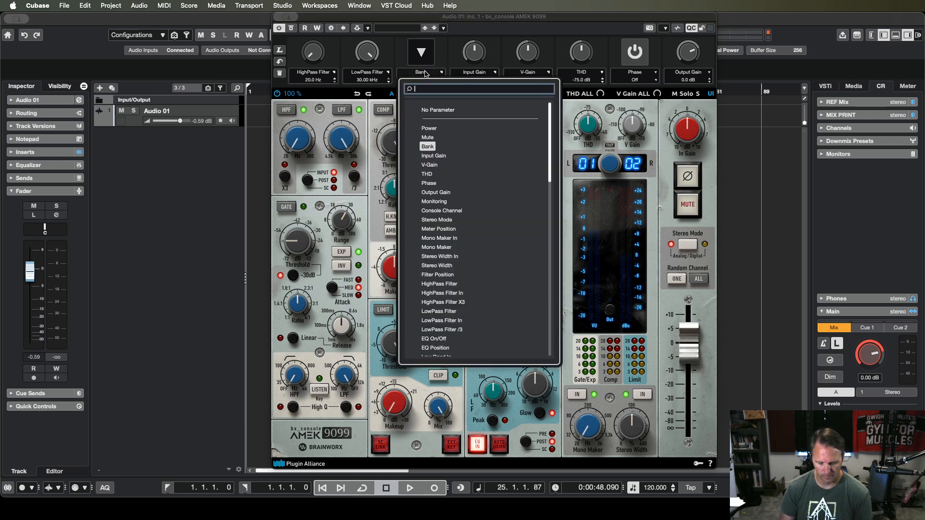
type("thres")
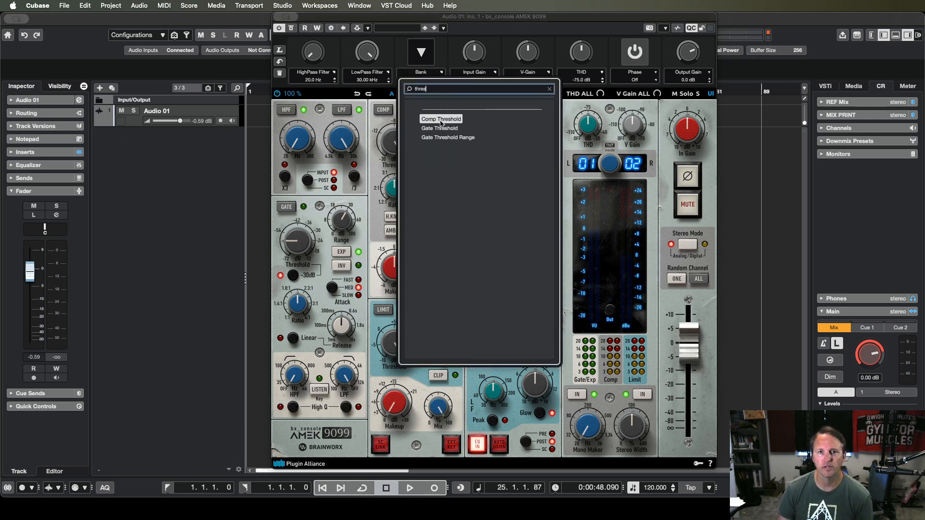
left_click(441, 119)
left_click(487, 73)
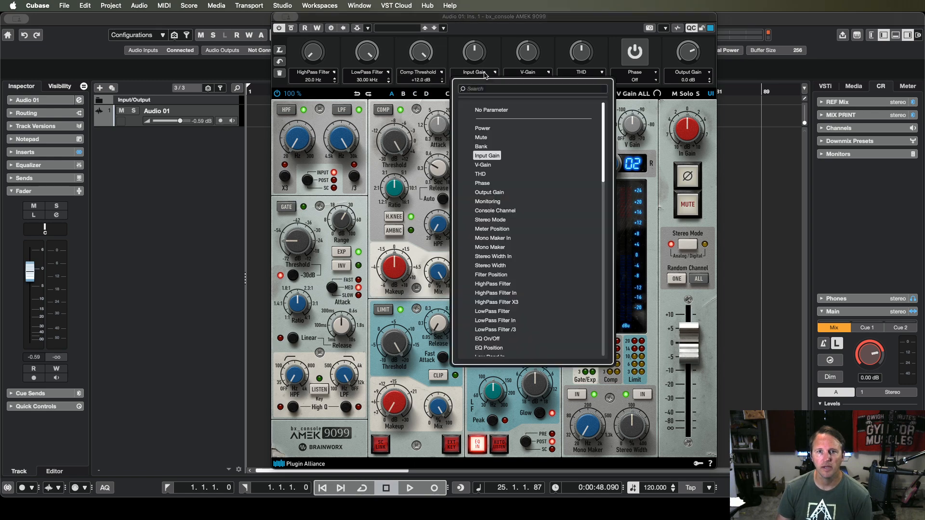
type("atta")
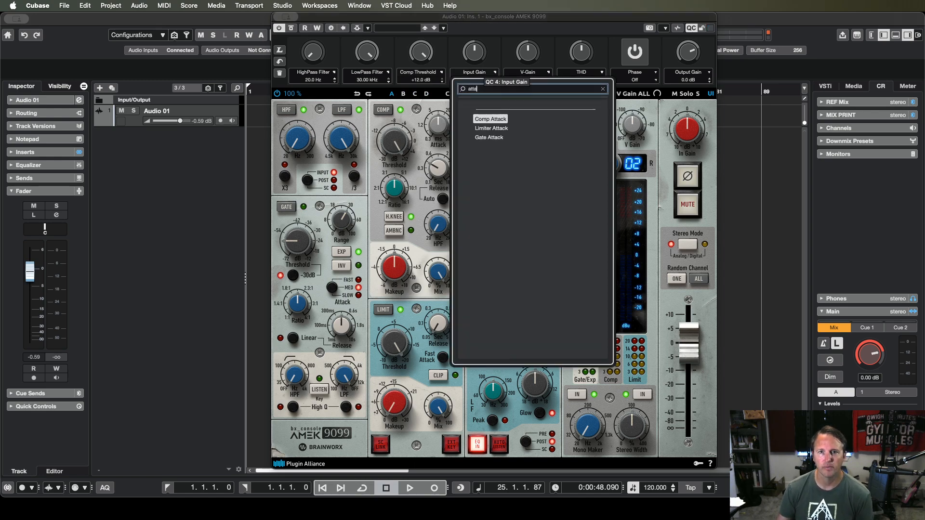
key("Return")
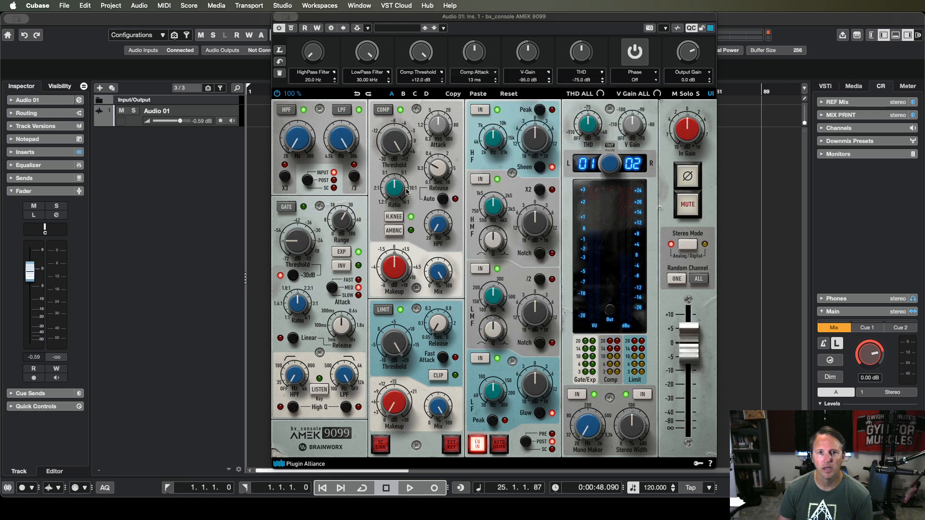
Assign Comp Ratio to quick control 5 and Comp Release to quick control 6
left_click(529, 76)
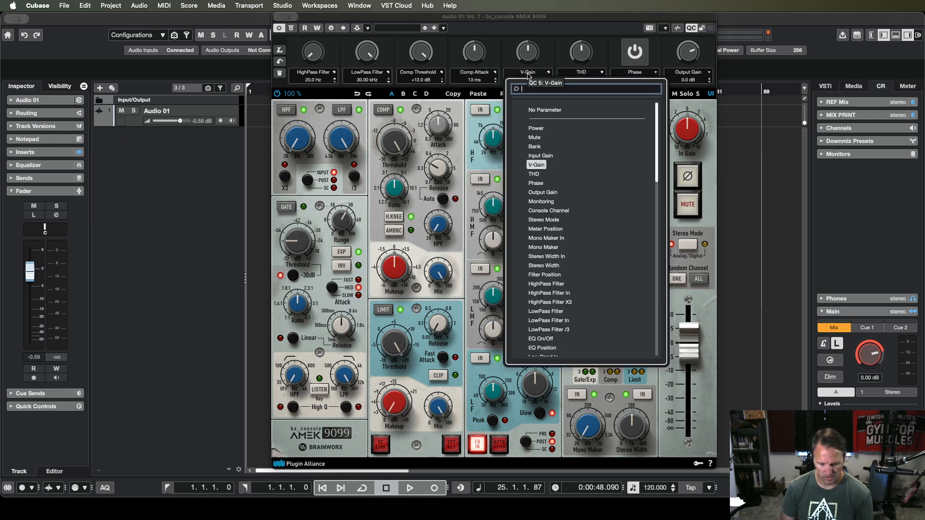
type("com")
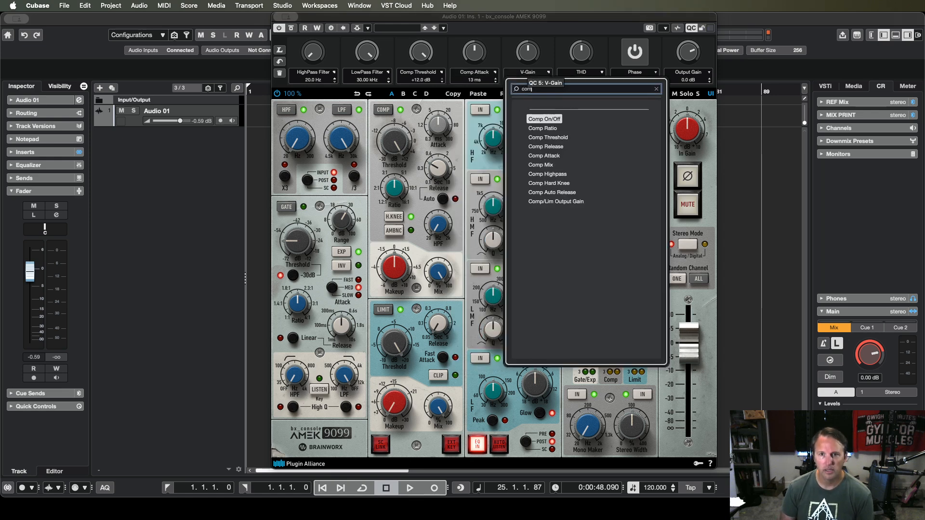
left_click(545, 129)
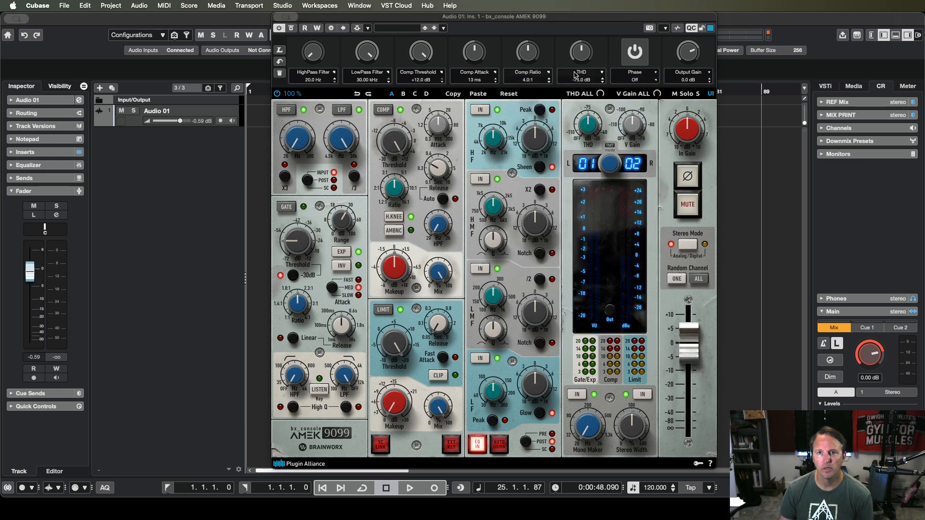
left_click(575, 74)
type("rele")
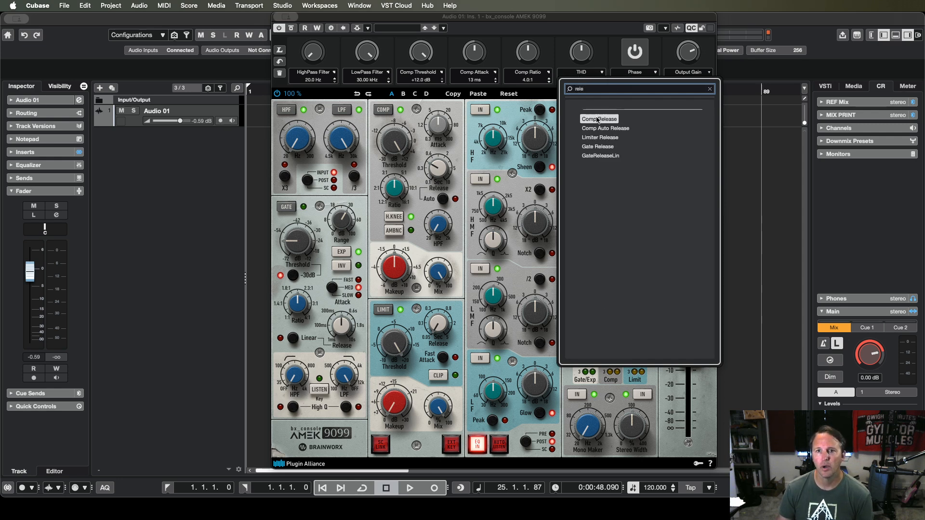
left_click(597, 119)
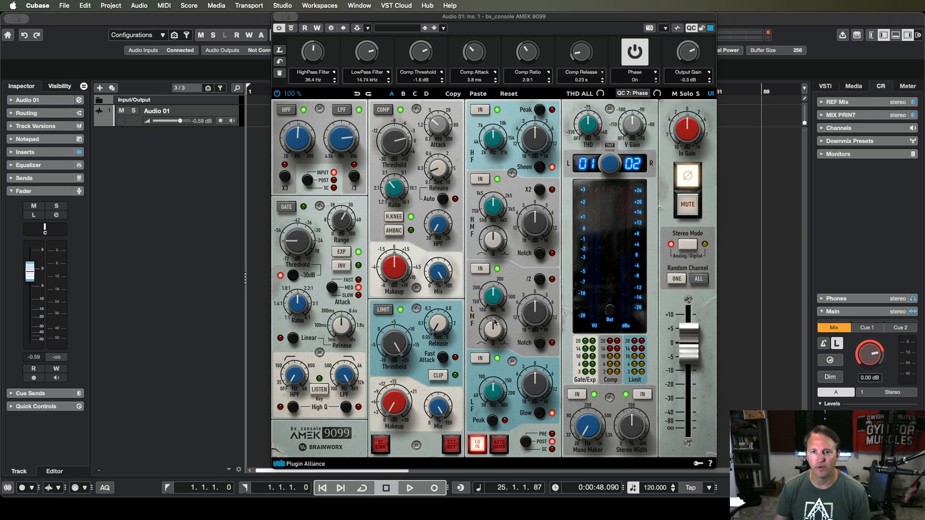
Open the plug-in's Remote Control Editor and add a new empty page after Page 1 of the Standard Layout
left_click(665, 28)
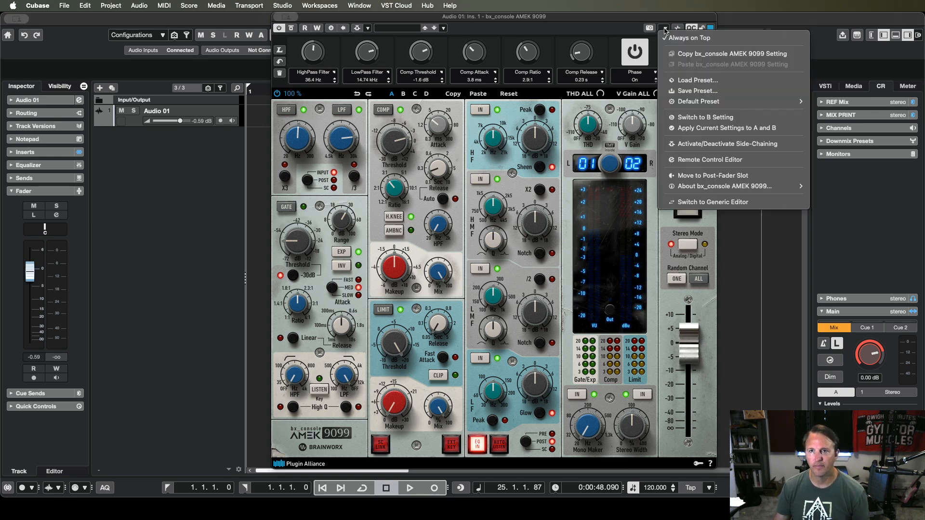
left_click(695, 160)
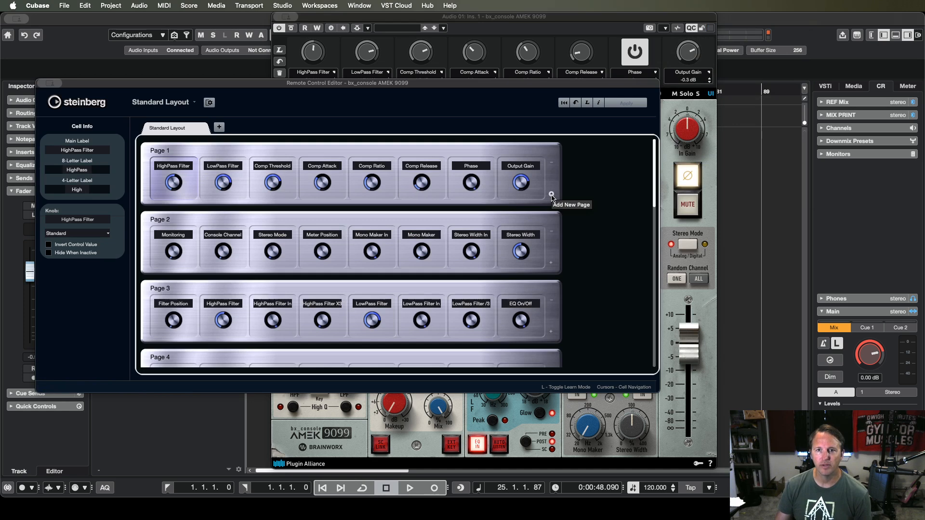
left_click(552, 195)
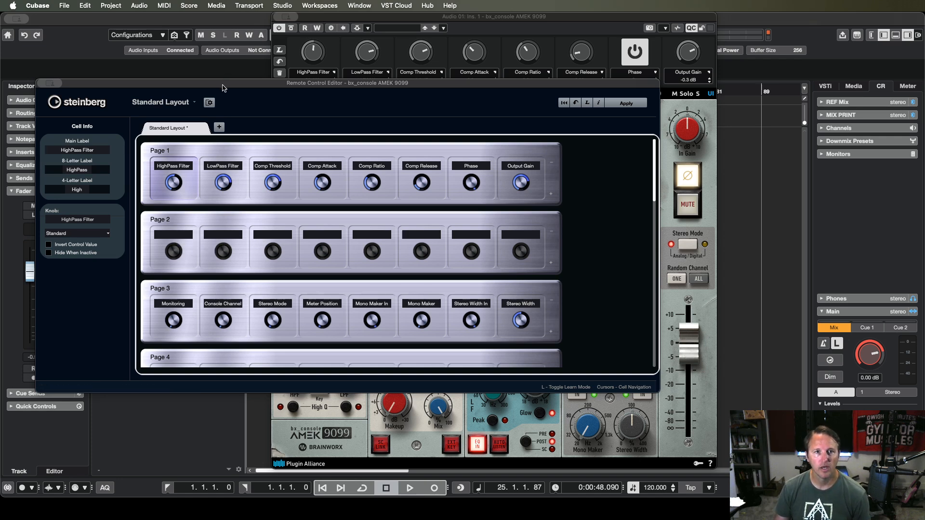
Search the knob parameters for "high" for the first empty cell on Page 2, without assigning any
left_click_drag(223, 87, 252, 104)
left_click(203, 253)
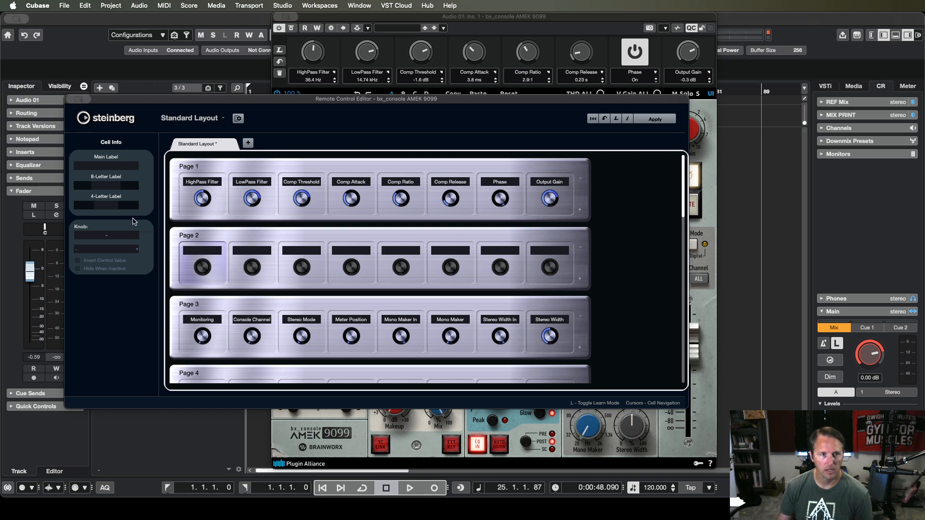
left_click(115, 236)
type("high")
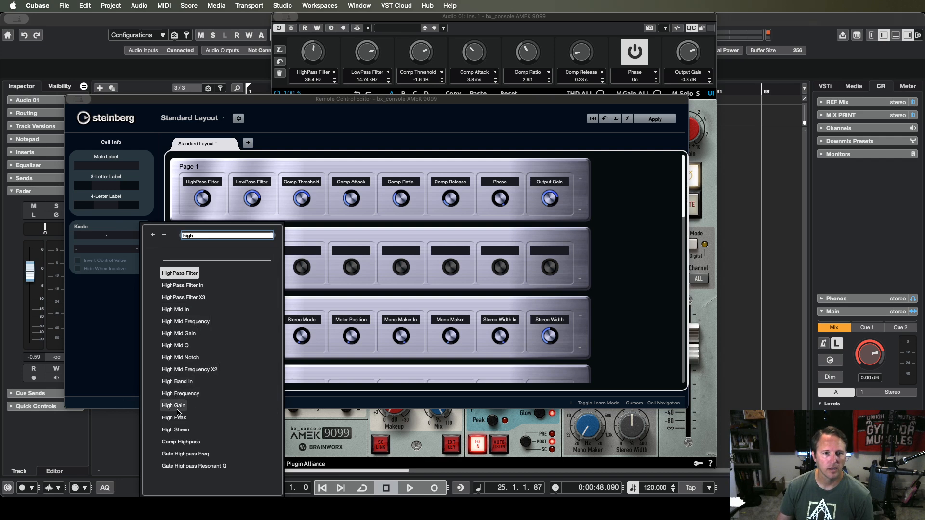
key("Escape")
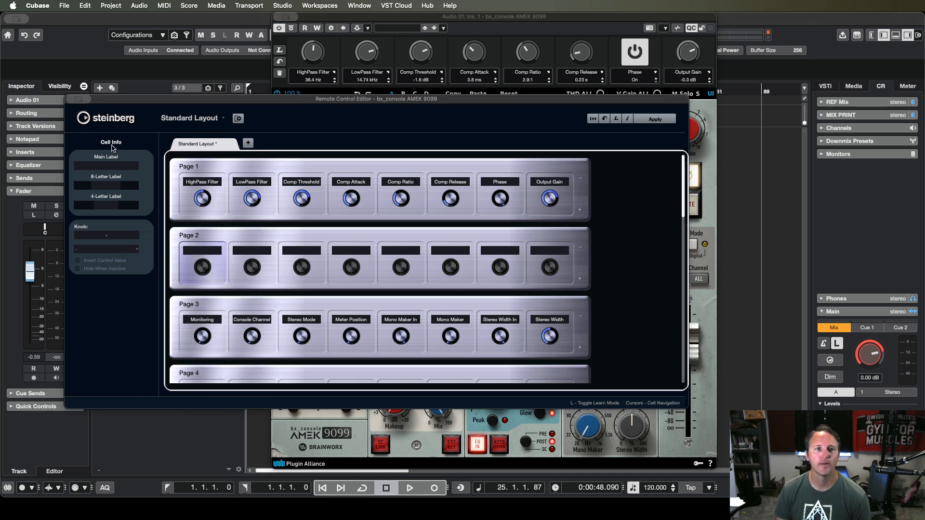
Add a Yamaha NUAGE layout to the Remote Control Editor and look through its parameter pages
left_click(249, 143)
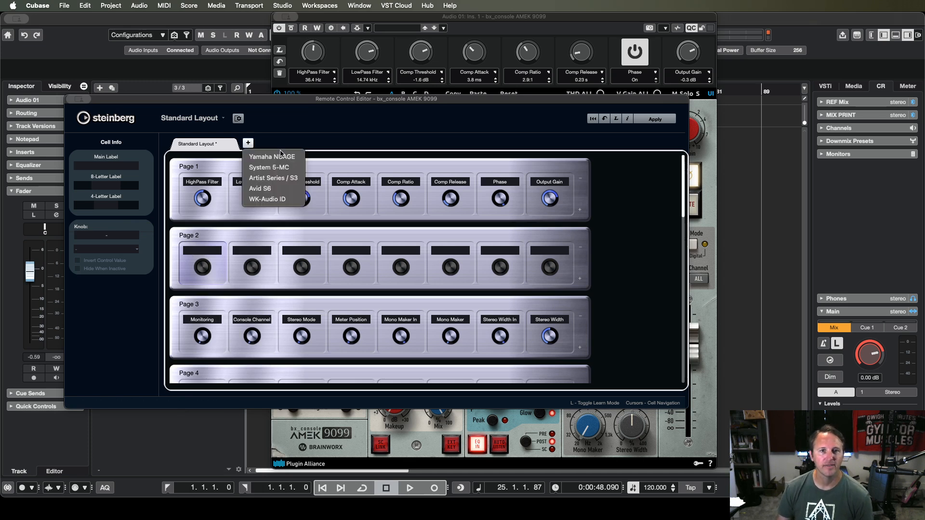
left_click(279, 158)
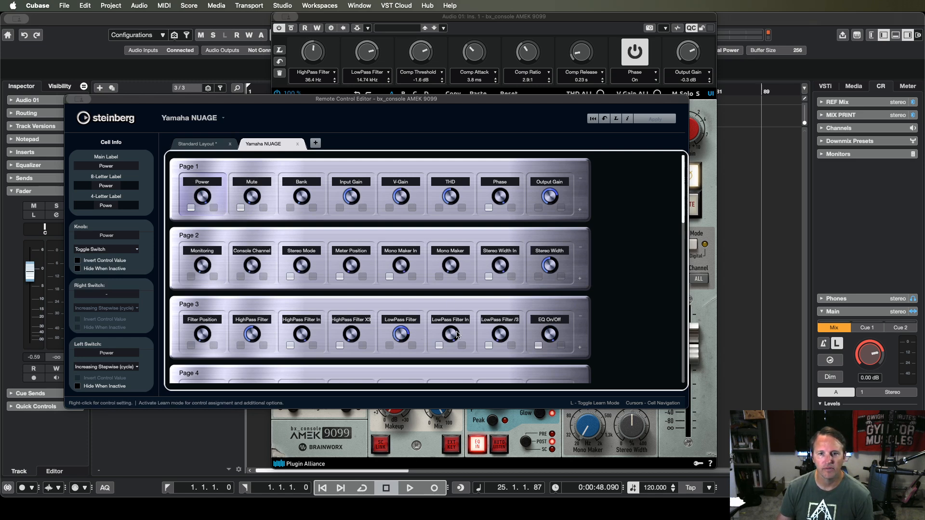
scroll(345, 302, "down", 2)
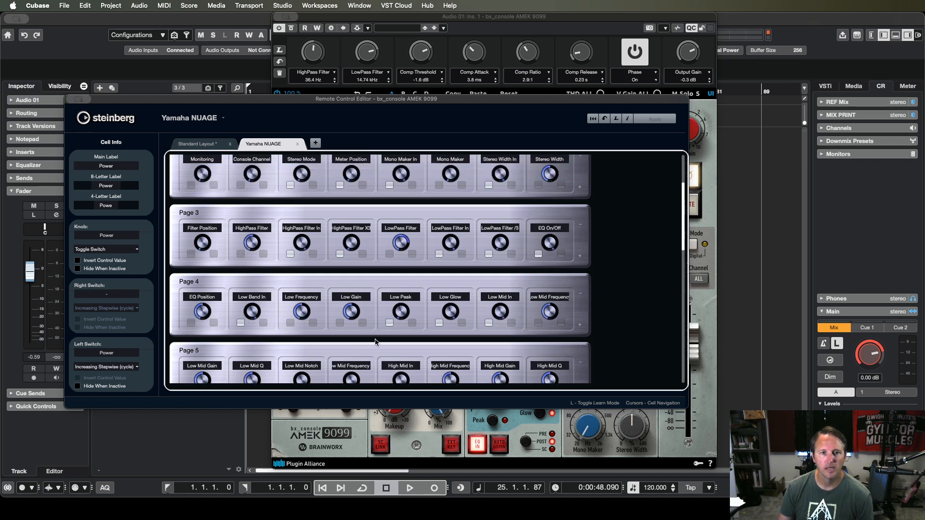
scroll(288, 346, "down", 1)
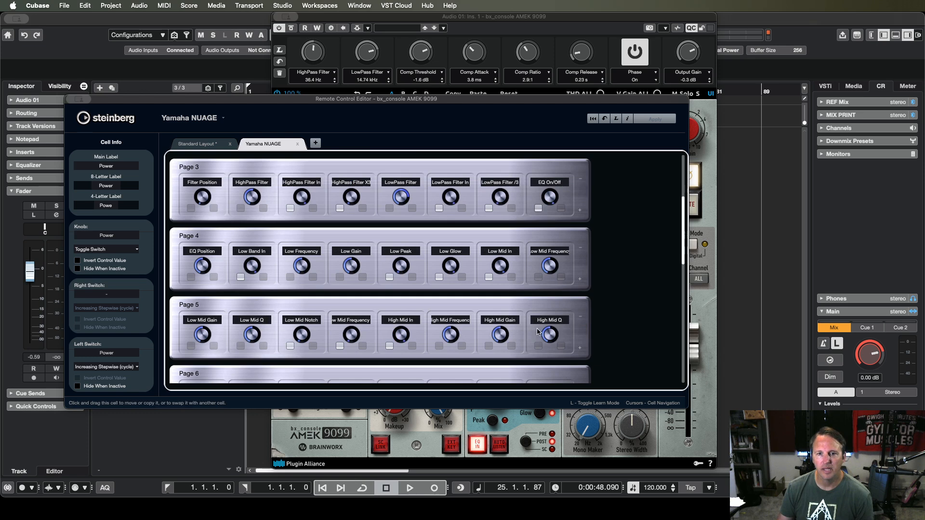
Copy the High Gain cell from Page 6 of the Yamaha NUAGE layout into the first cell of the Standard Layout's Page 2
scroll(535, 335, "down", 1)
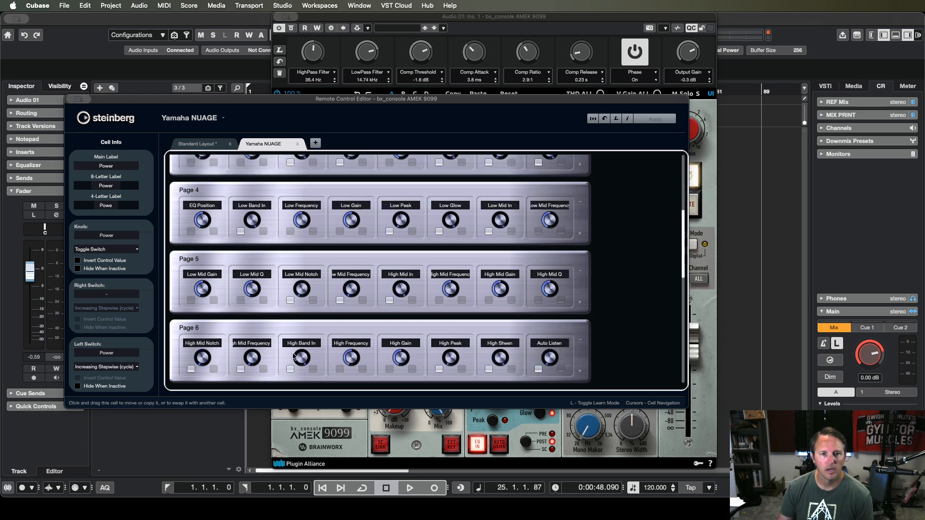
left_click(333, 357)
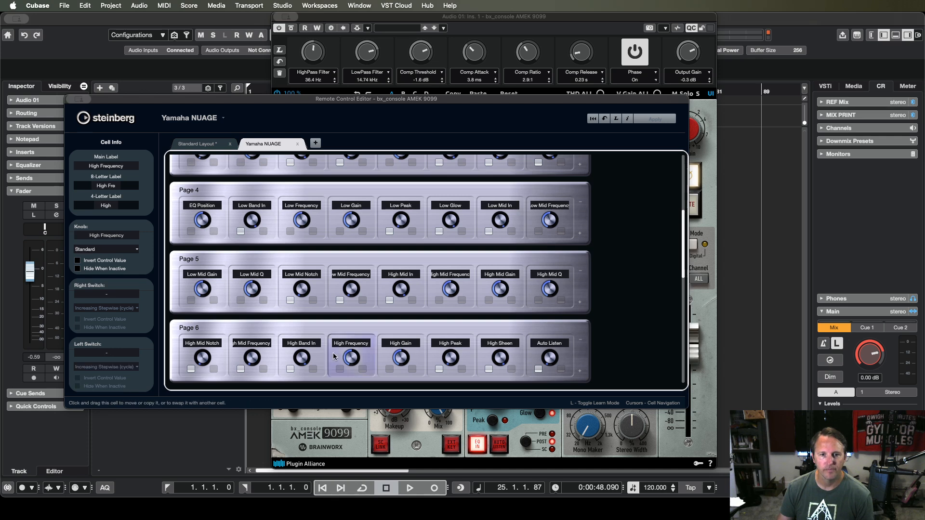
left_click(384, 357)
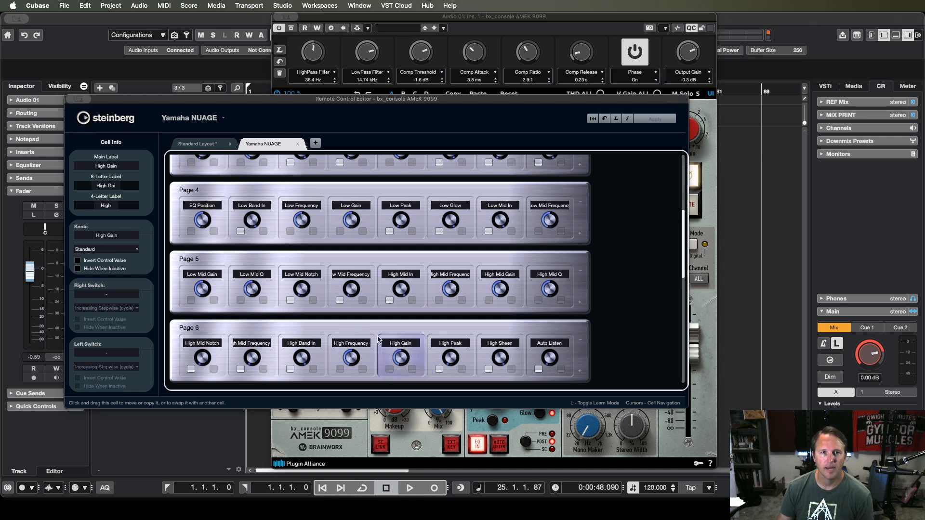
left_click(210, 145)
right_click(220, 277)
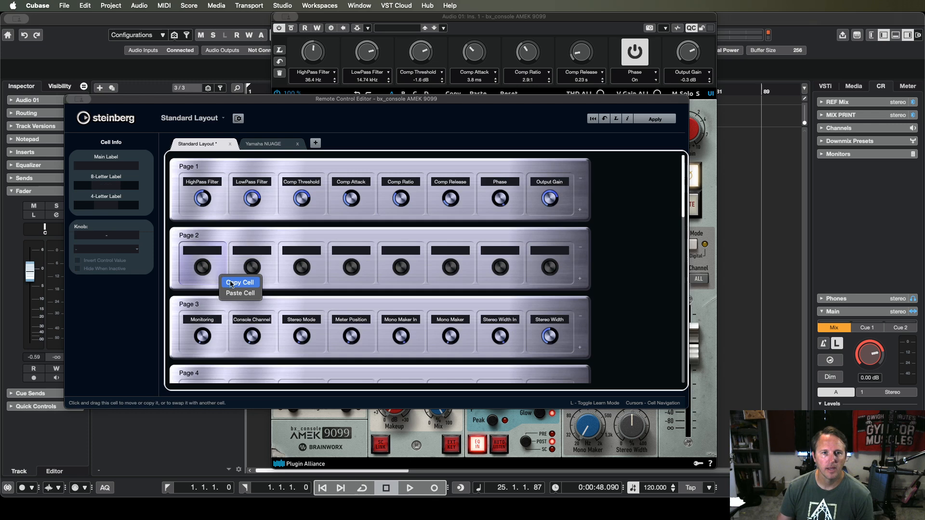
left_click(236, 292)
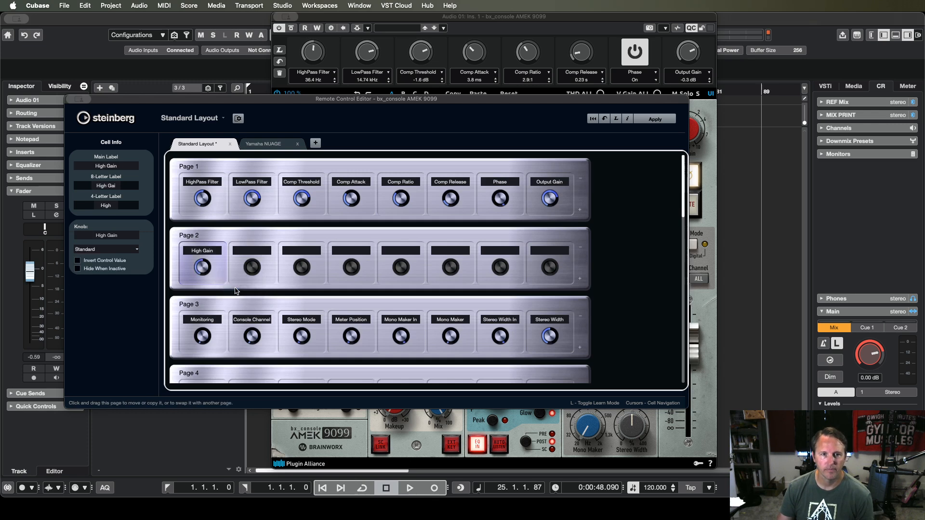
Copy the NUAGE layout's High Frequency cell into the second cell of Page 2 in the Standard Layout
left_click(263, 143)
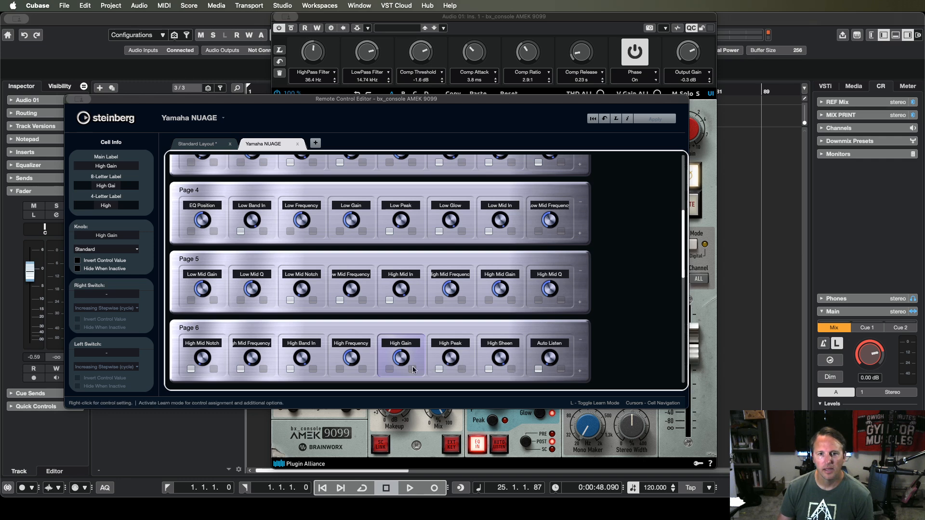
right_click(365, 359)
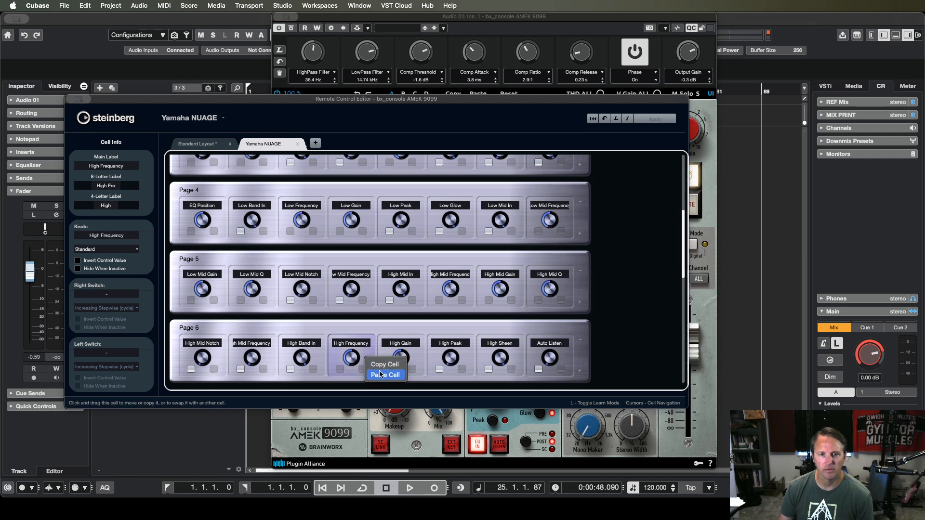
left_click(370, 363)
left_click(194, 143)
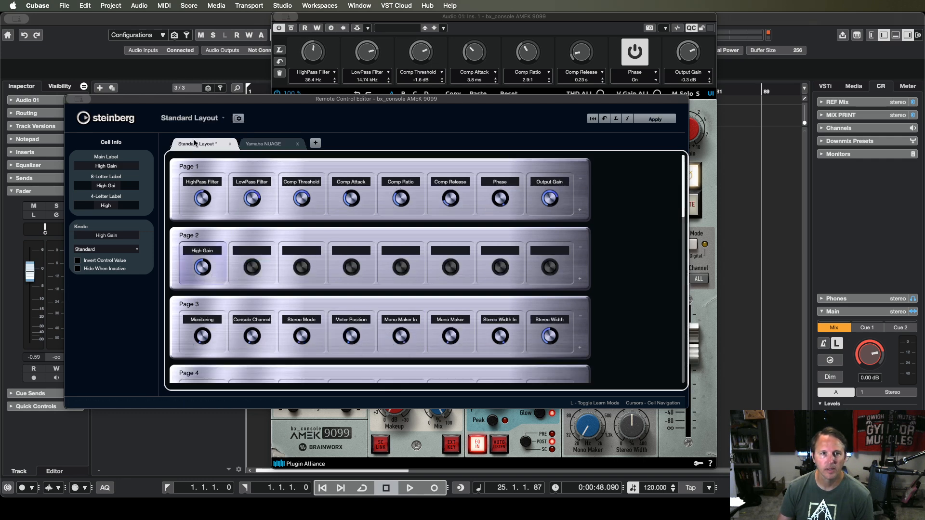
right_click(272, 264)
left_click(296, 280)
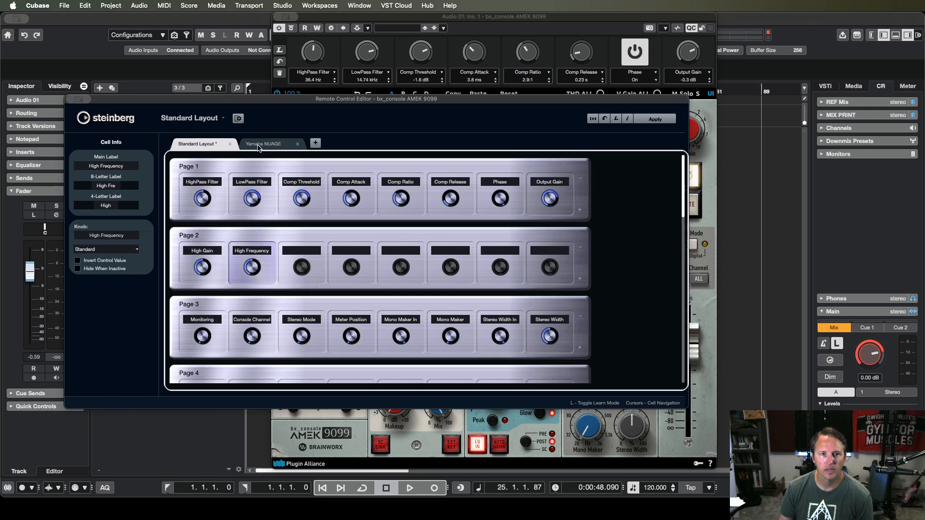
Check the EQ controls in the plug-in window and copy the NUAGE High Peak cell into the third cell of the Standard Layout's Page 2
left_click(263, 143)
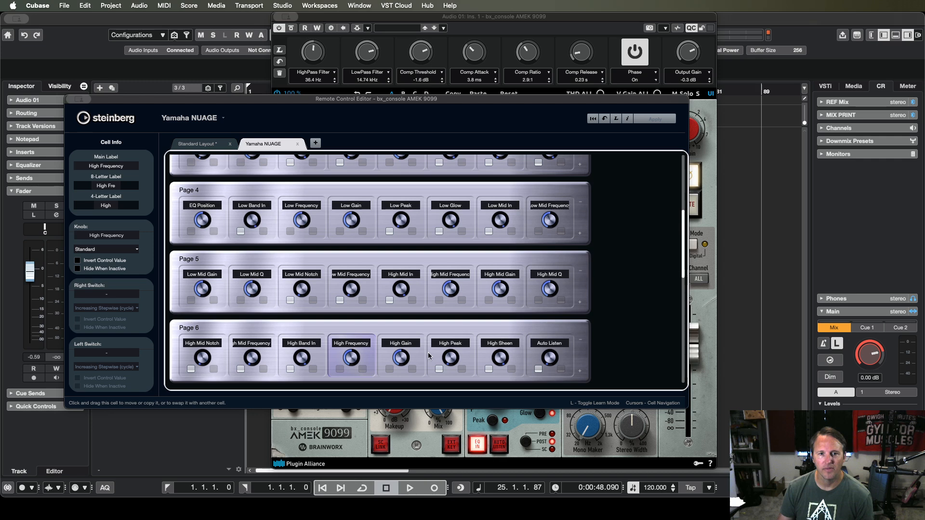
left_click(714, 222)
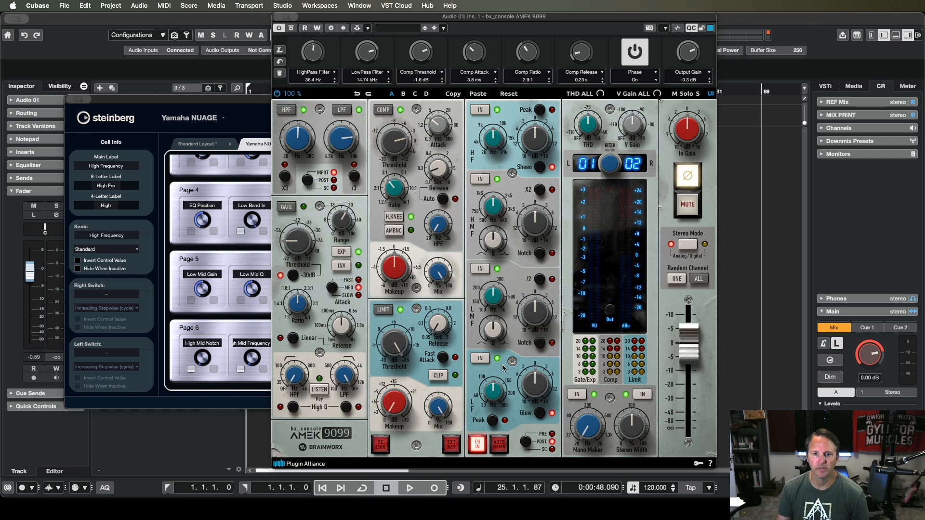
left_click(229, 328)
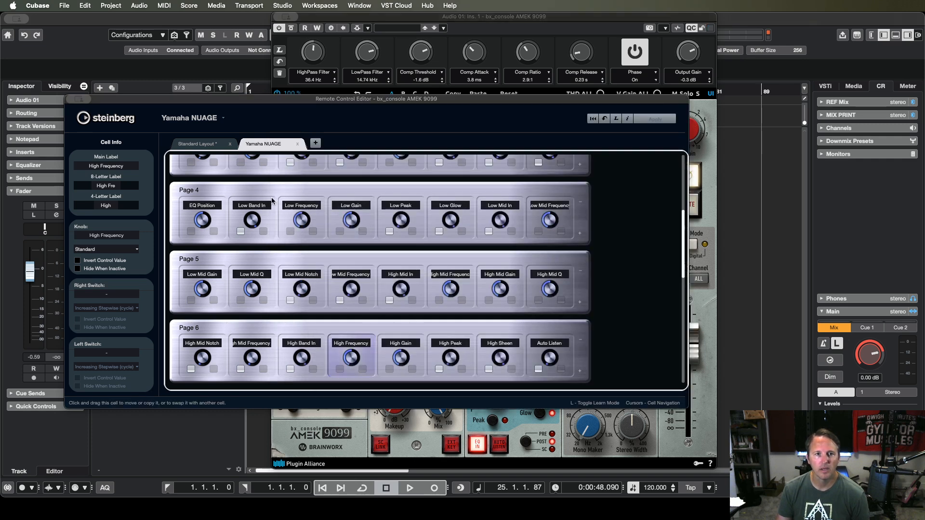
left_click(208, 144)
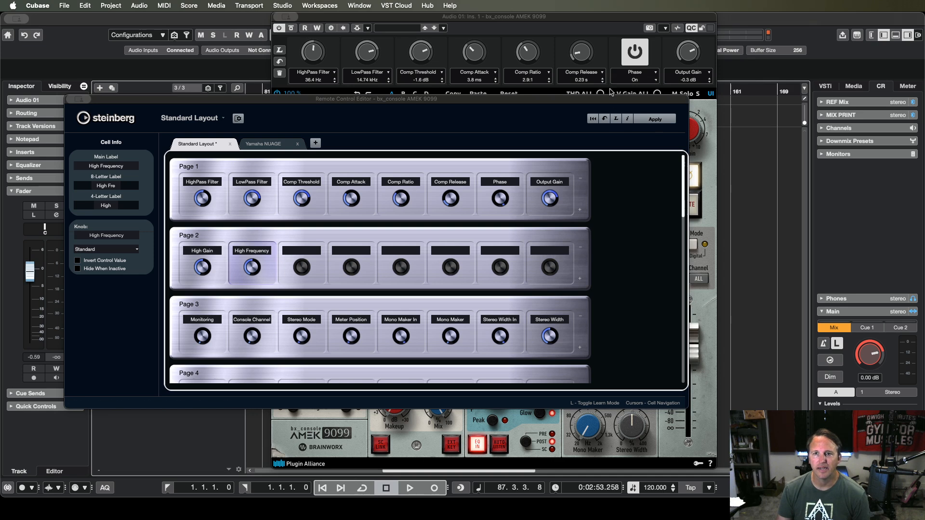
left_click(541, 26)
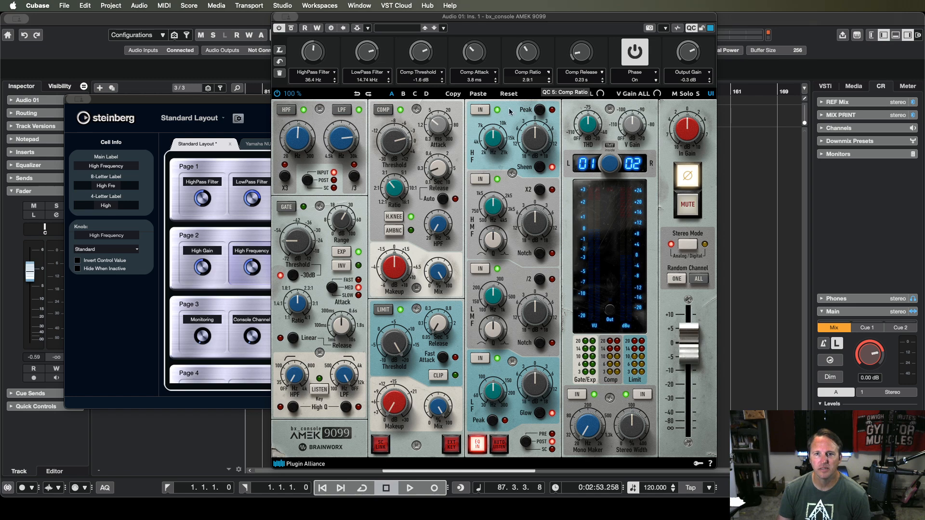
left_click(169, 251)
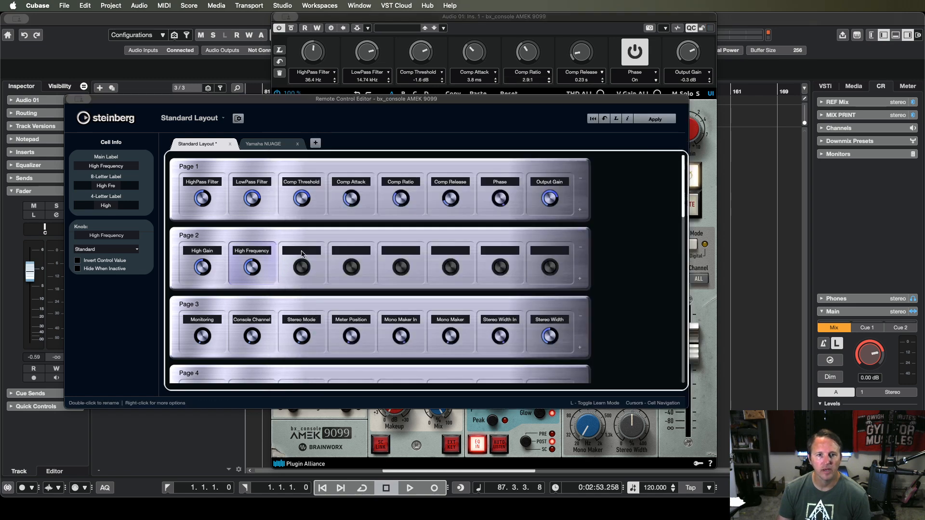
key("Right")
left_click(268, 144)
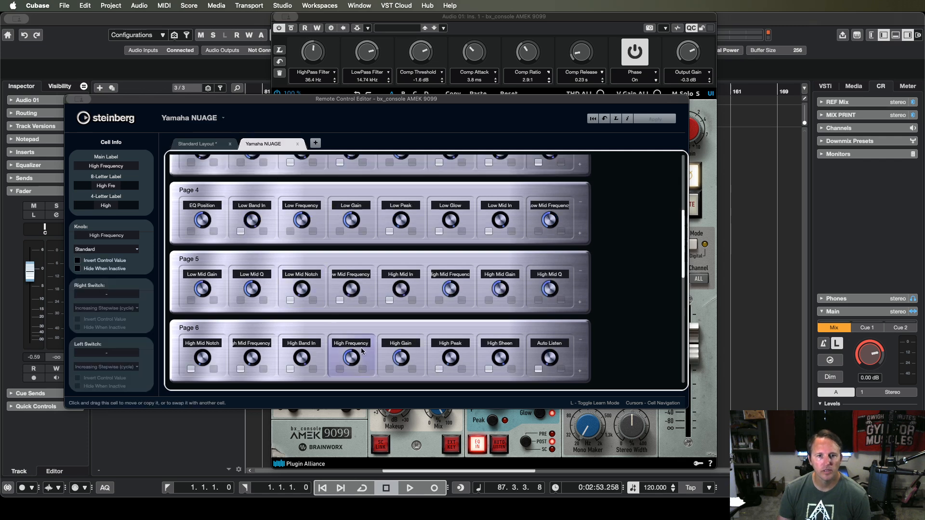
left_click(436, 356)
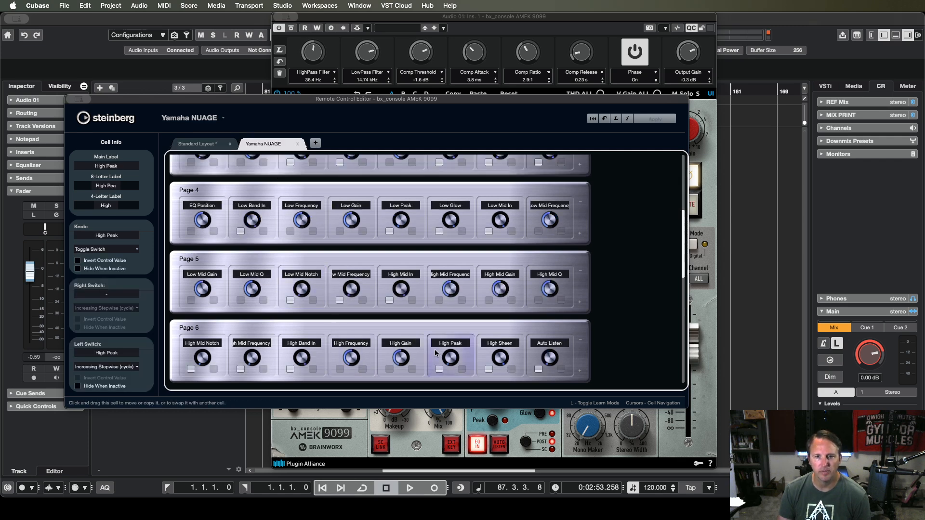
left_click(197, 144)
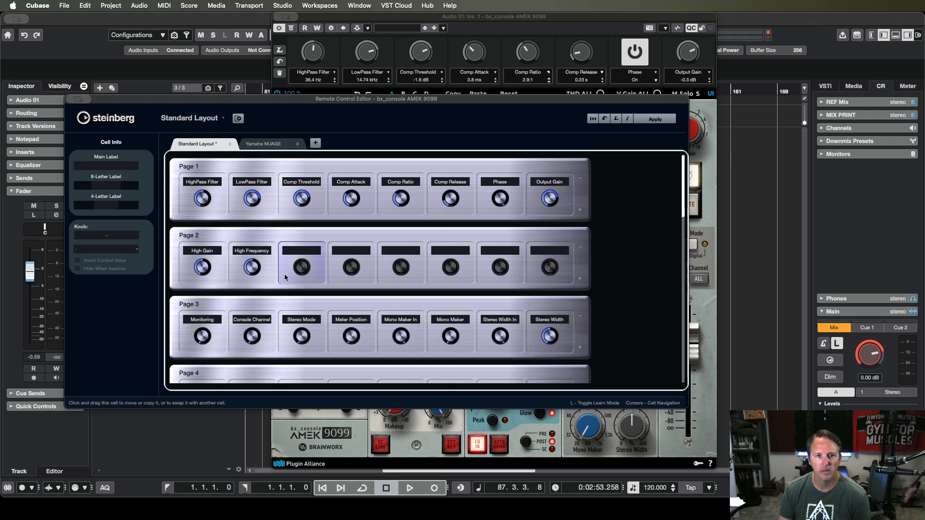
right_click(284, 272)
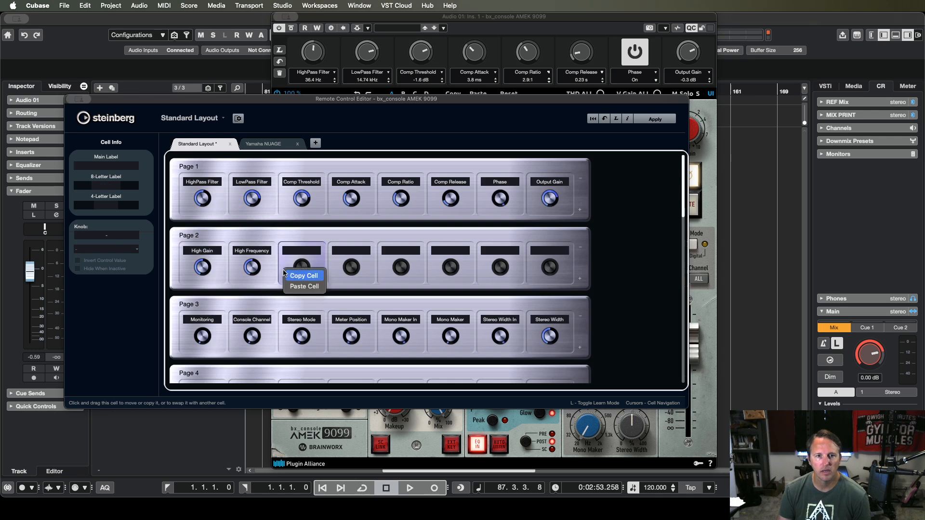
left_click(304, 287)
Copy the NUAGE High Sheen cell into the fourth cell of the Standard Layout's Page 2 and apply the layout changes, closing the editor
left_click(263, 143)
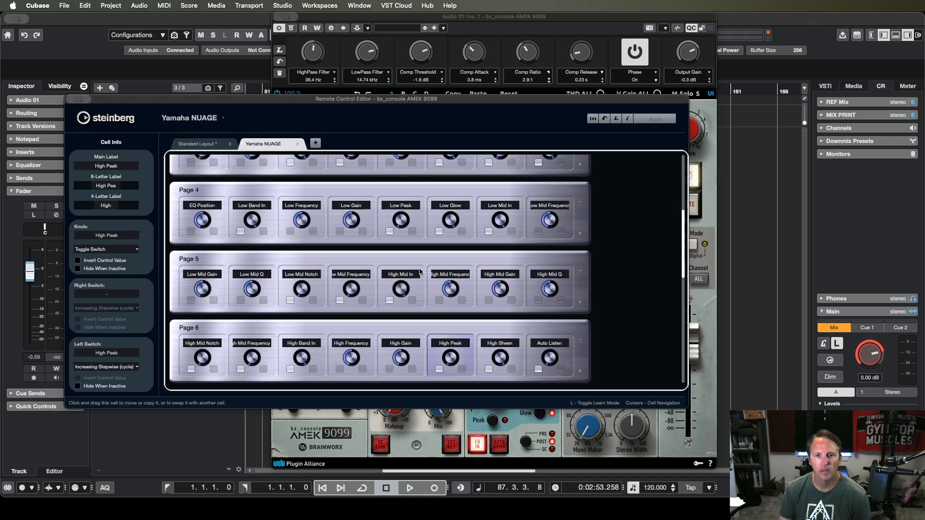
left_click(509, 353)
right_click(510, 354)
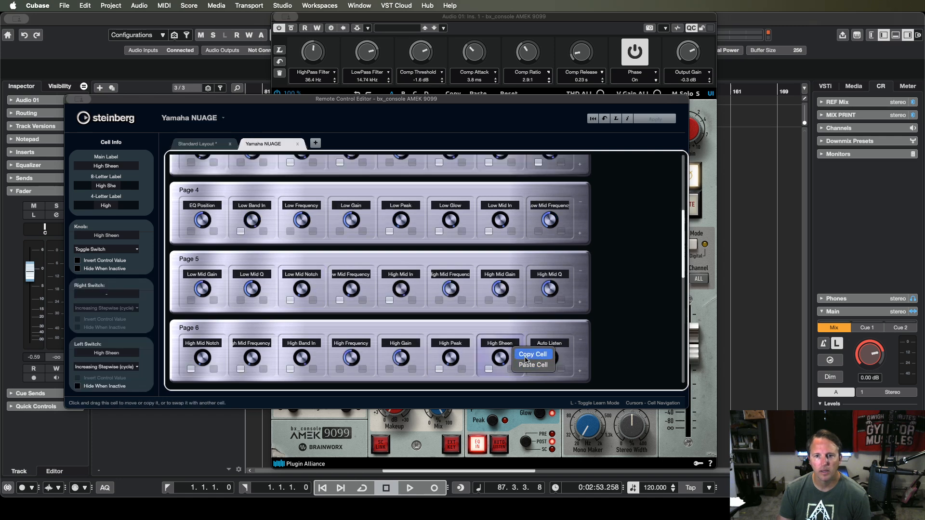
left_click(528, 361)
left_click(200, 144)
right_click(371, 261)
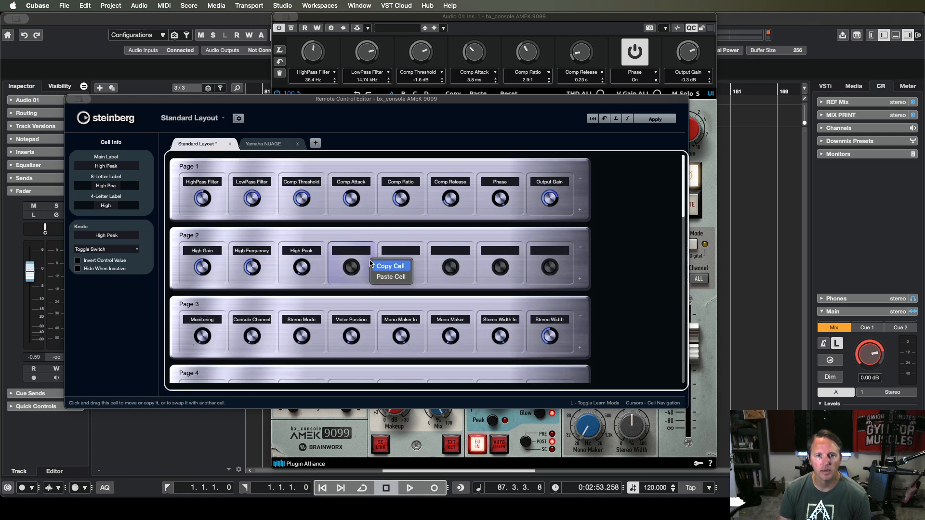
left_click(390, 274)
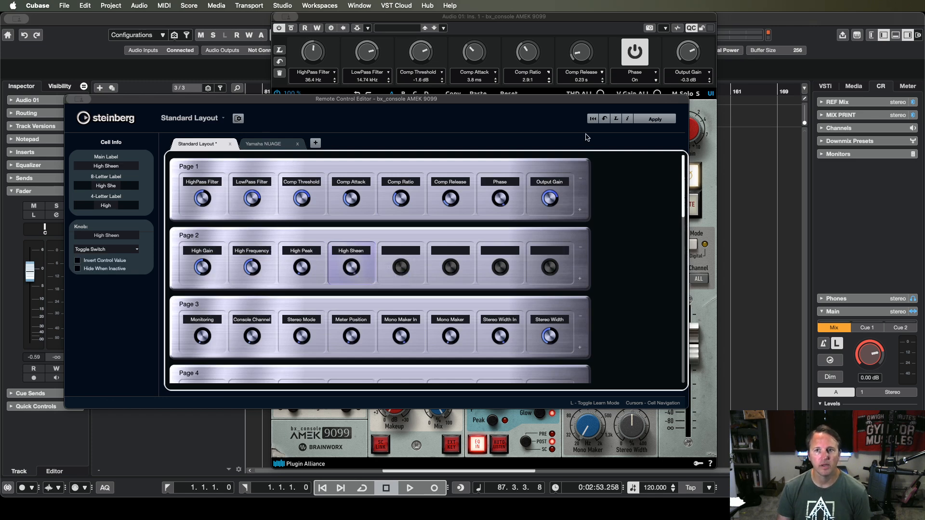
left_click(648, 123)
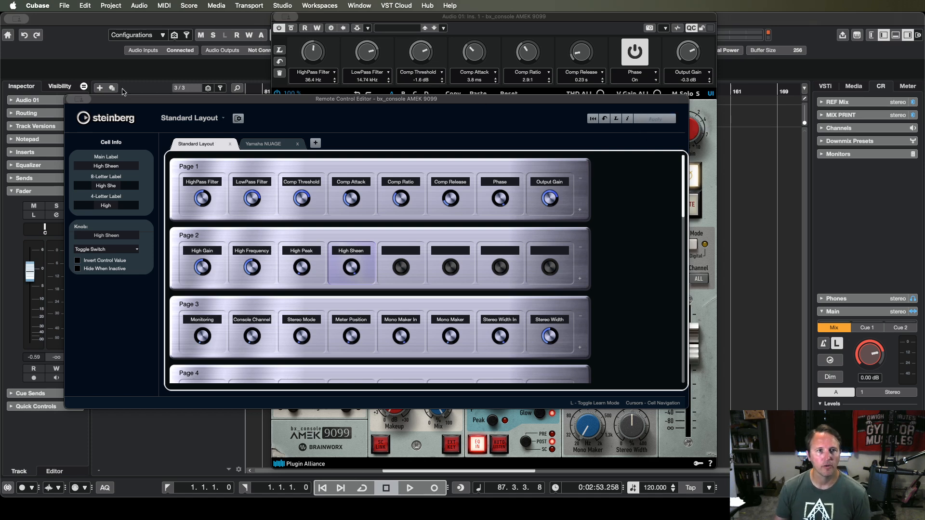
key("super+w")
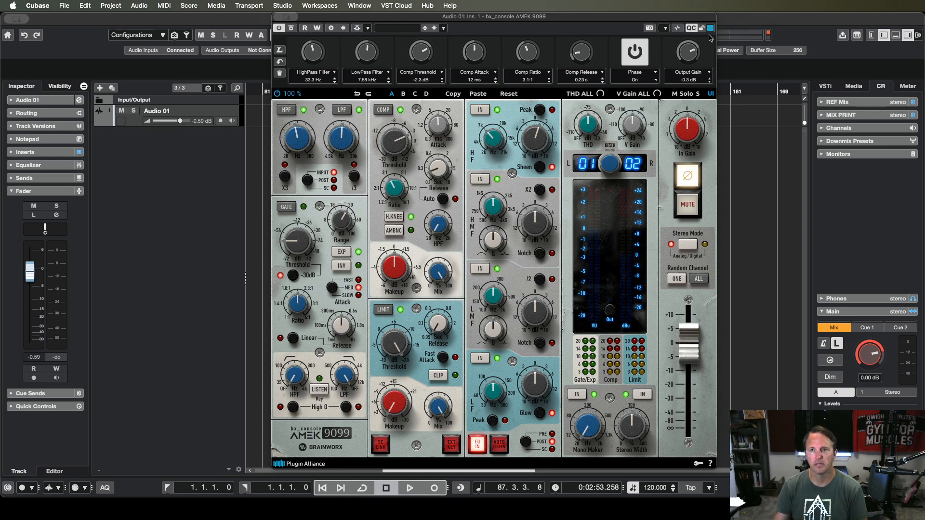
Reopen the Remote Control Editor to review the Standard and Yamaha NUAGE layouts against the plug-in's quick controls, and close it
left_click(665, 28)
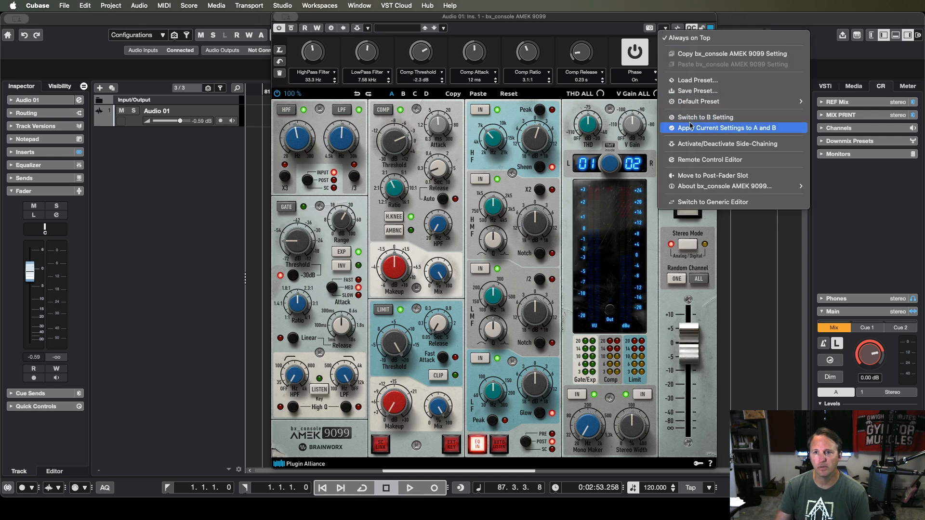
left_click(694, 160)
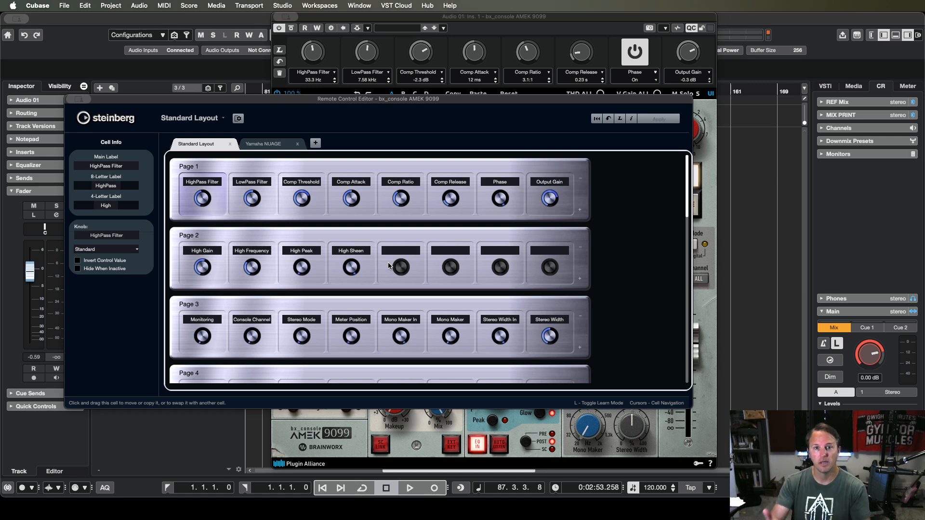
left_click(275, 144)
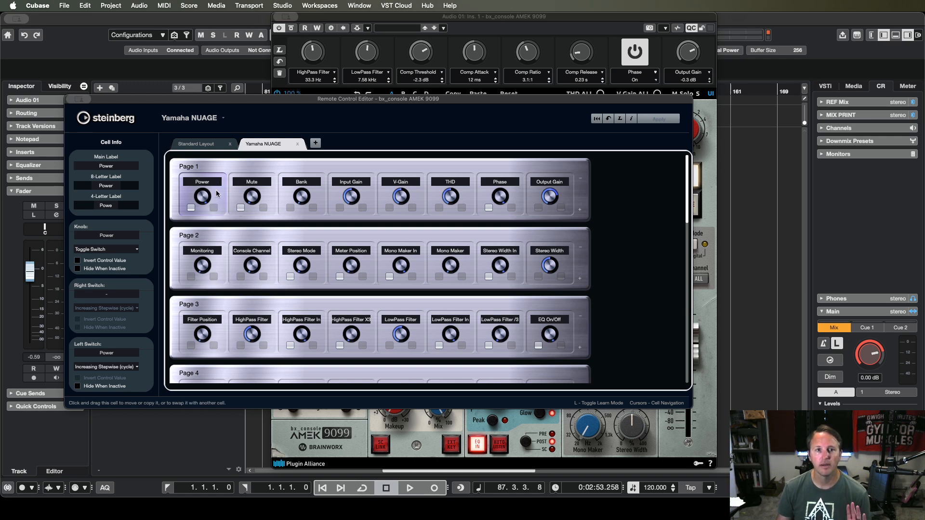
left_click(211, 144)
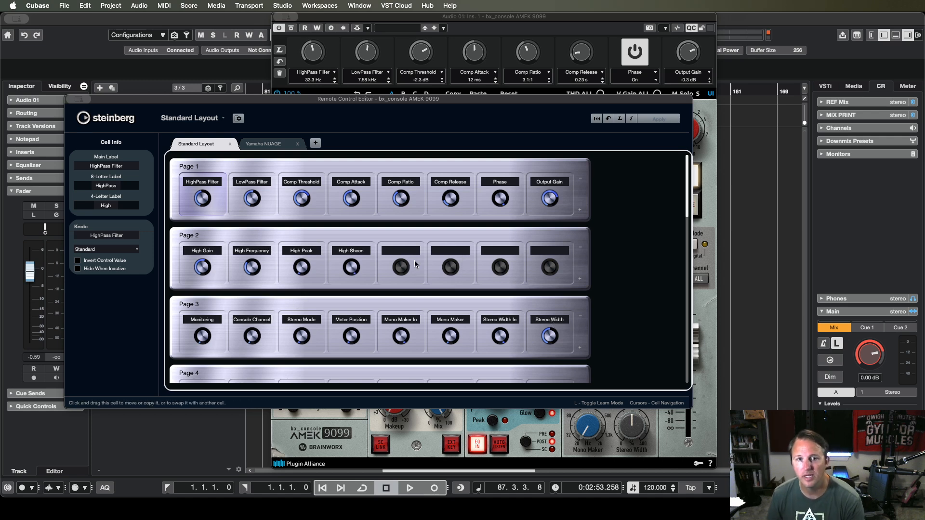
left_click(483, 56)
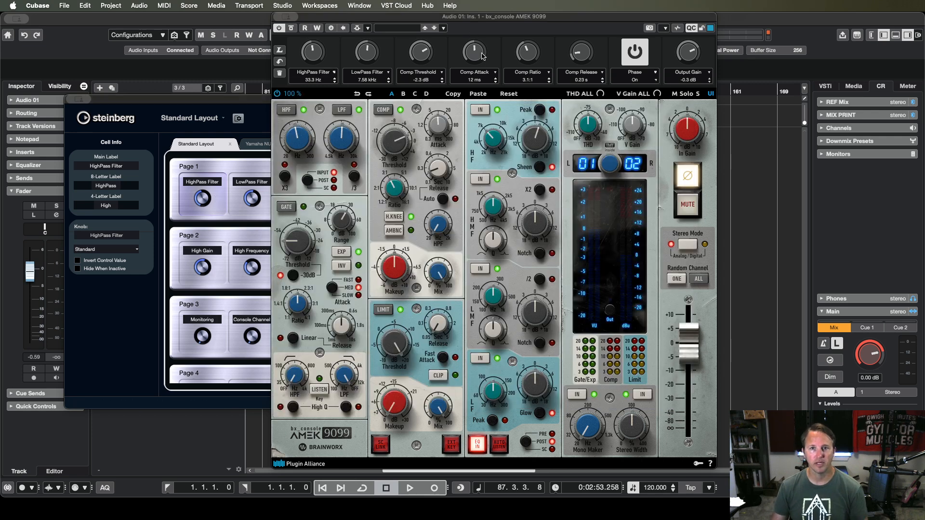
left_click(223, 110)
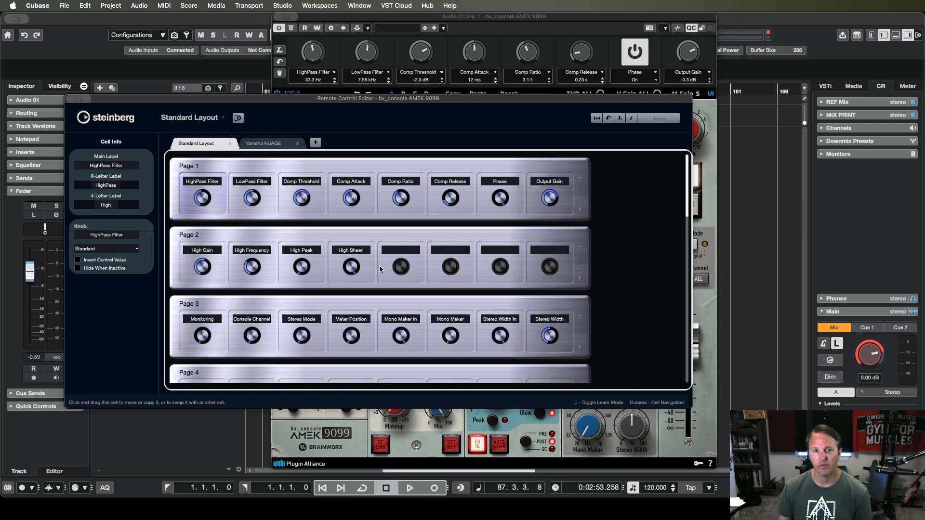
key("super+w")
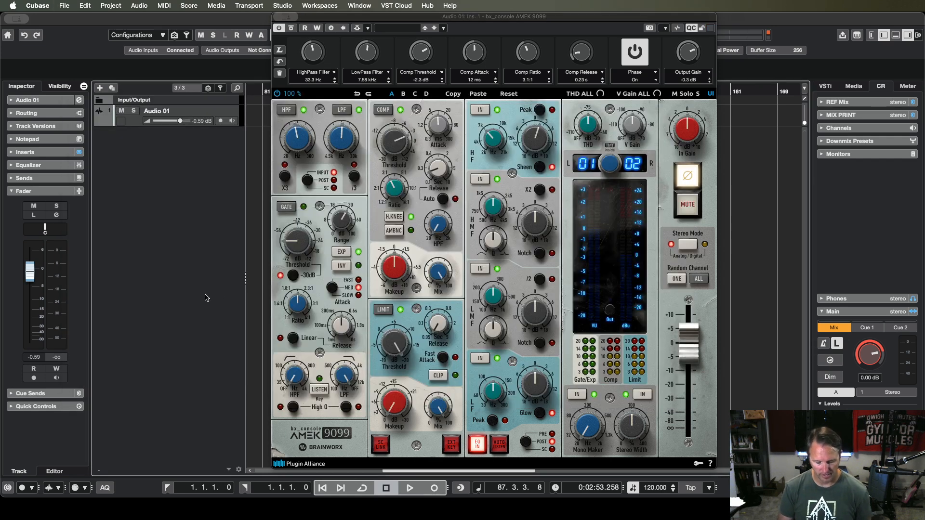
View the Mackie mcu pro surface in MIDI Remote, closing the plug-in window to uncover it, and hide the lower zone
key("super+alt+e")
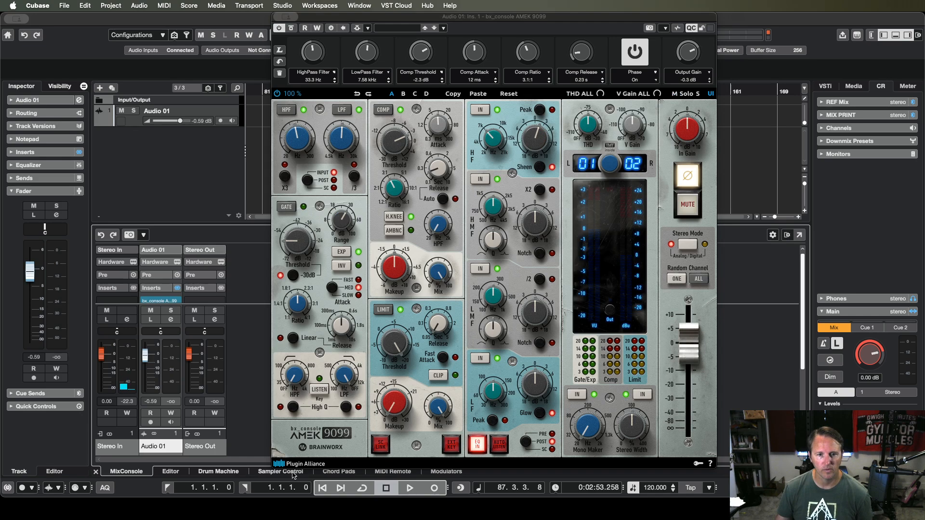
left_click(406, 474)
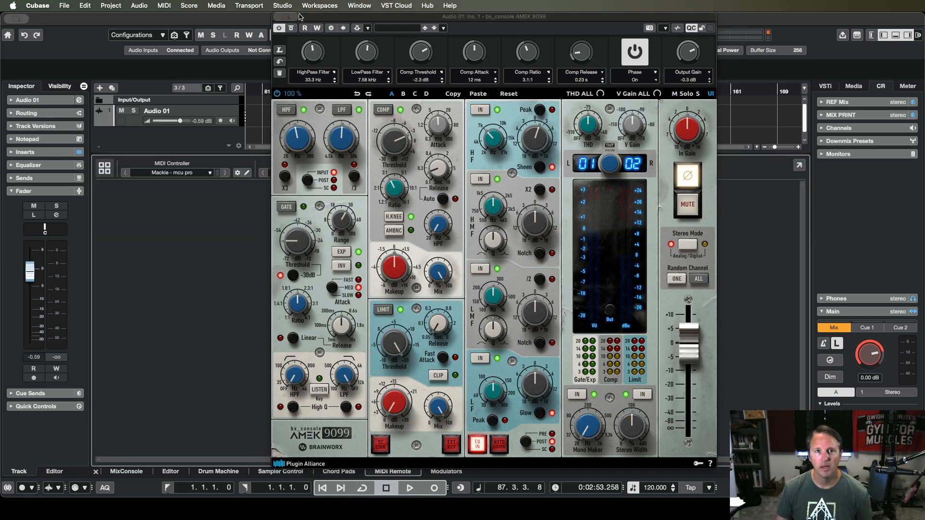
key("super+w")
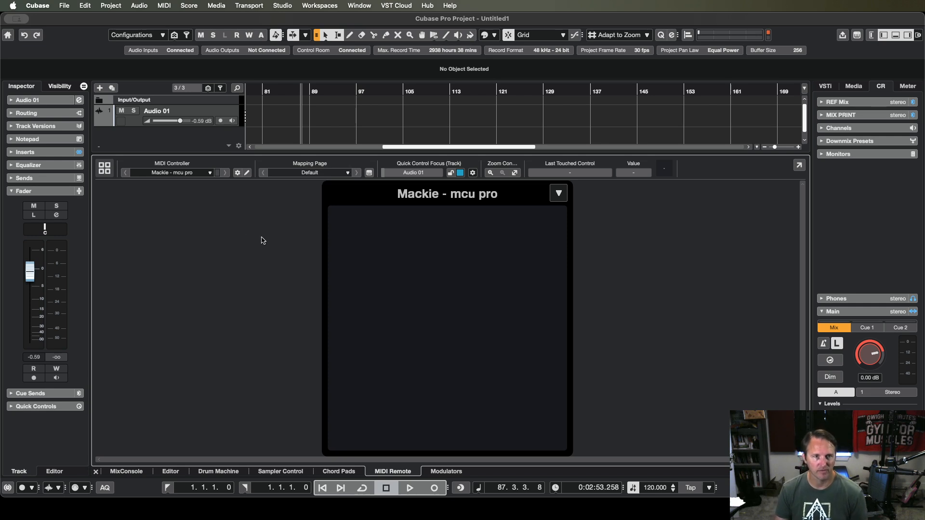
key("super+alt+e")
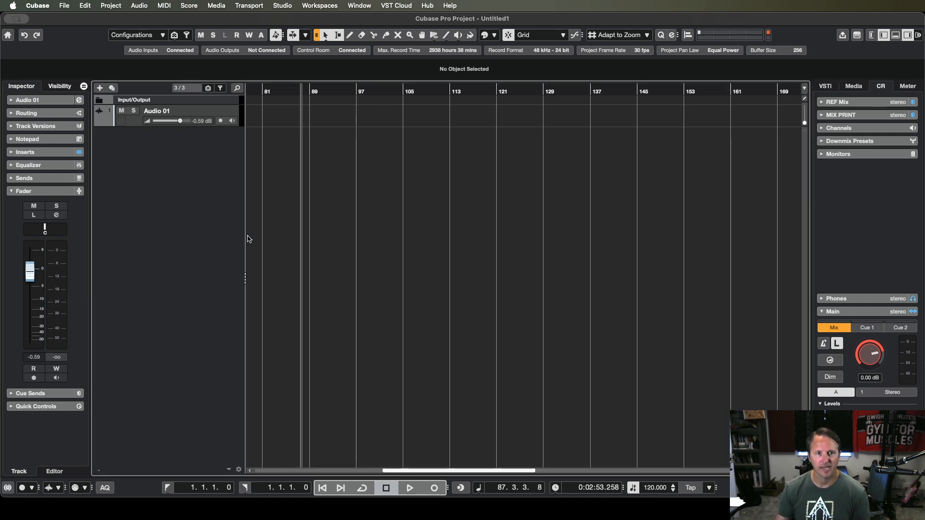